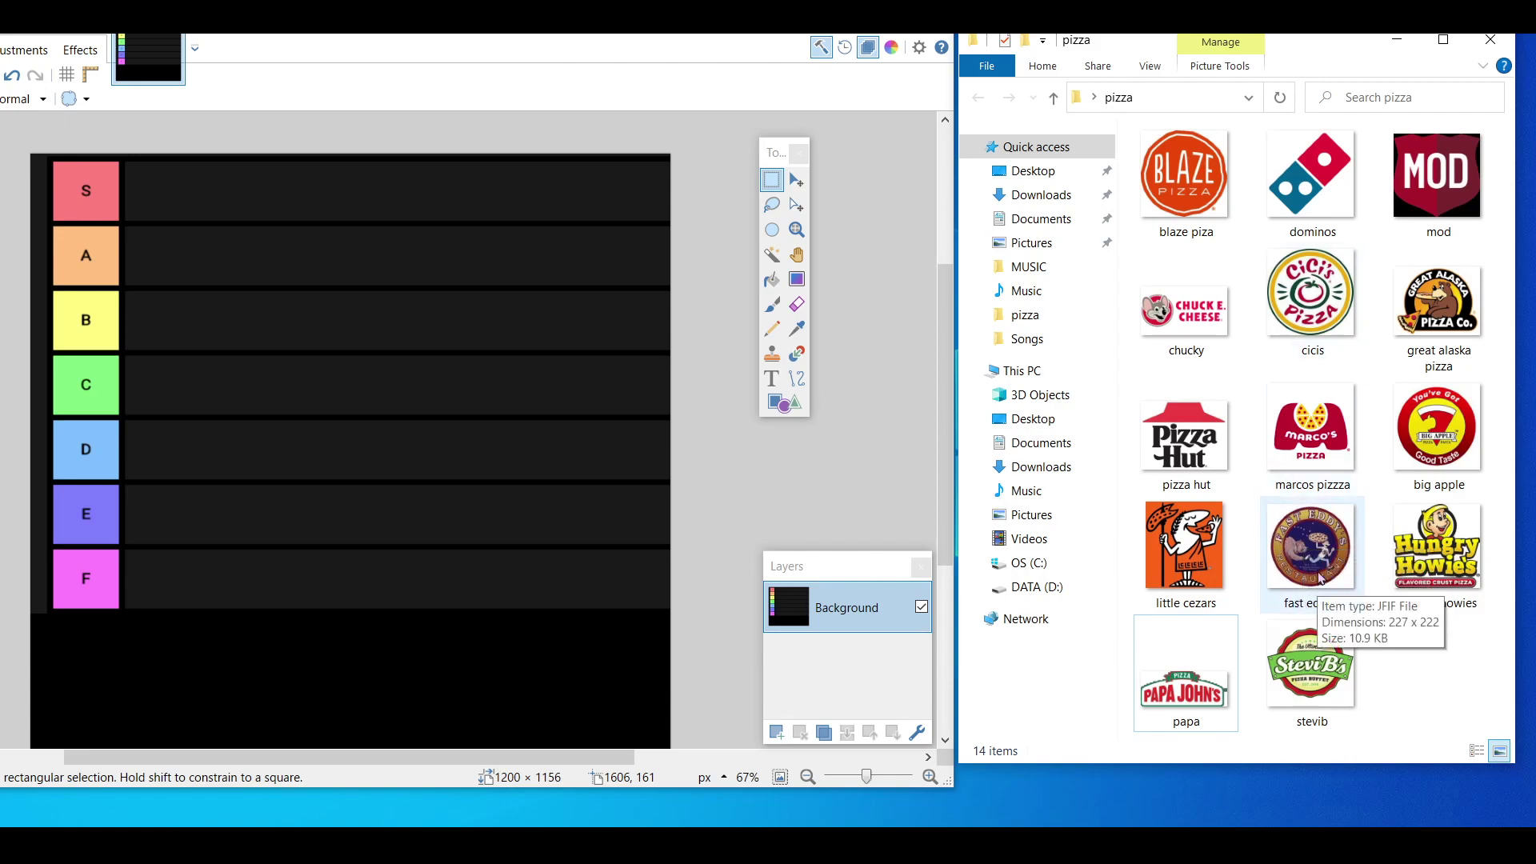
- Add the fast eddies image as a new layer, shrink it to about 112 × 106 px and place it in tier A
left_click_drag(1319, 578, 442, 506)
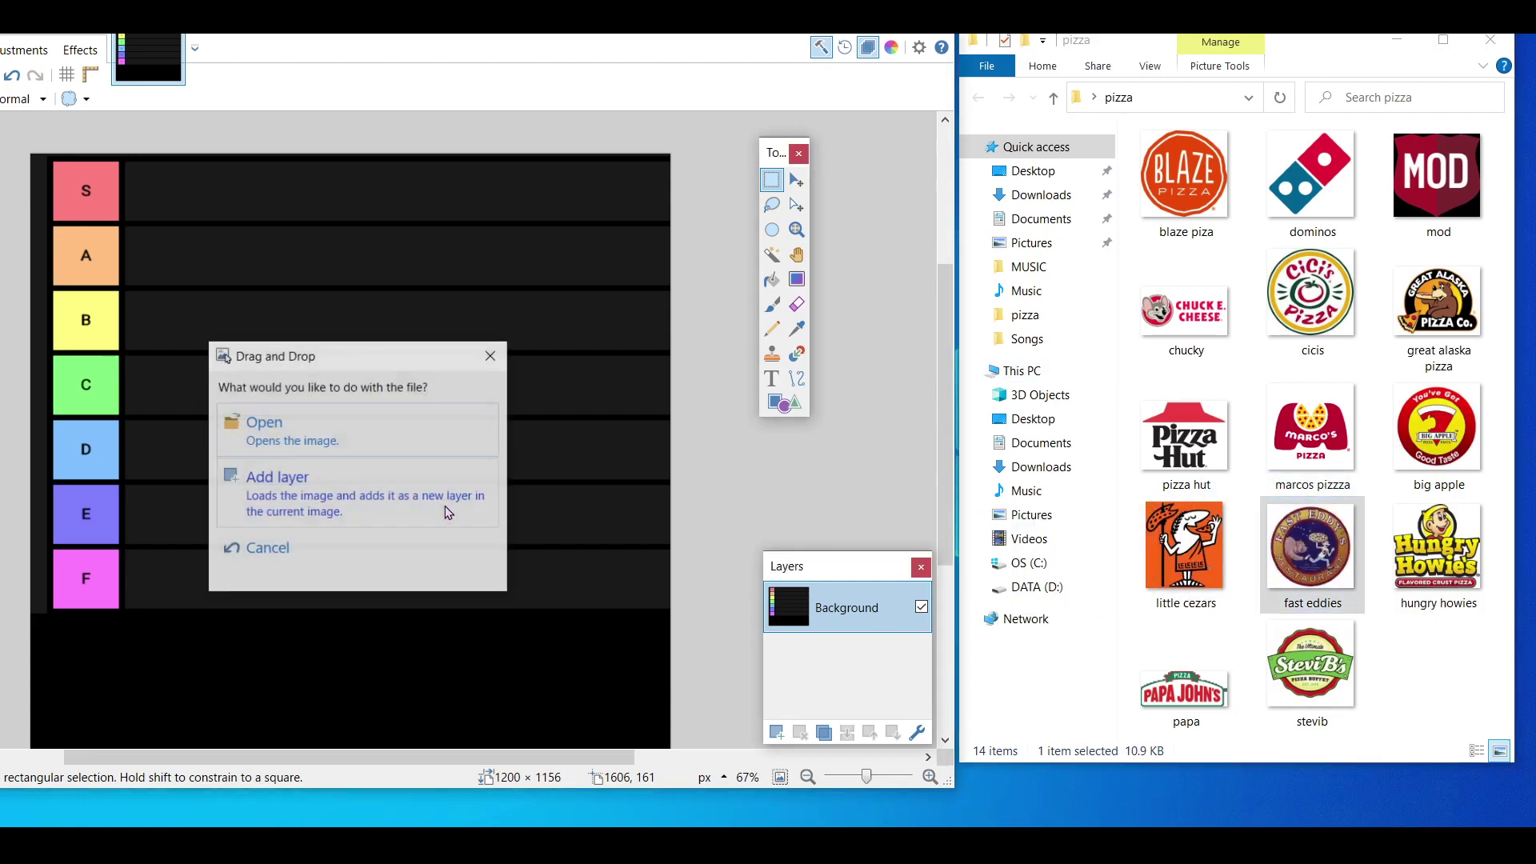
left_click(360, 478)
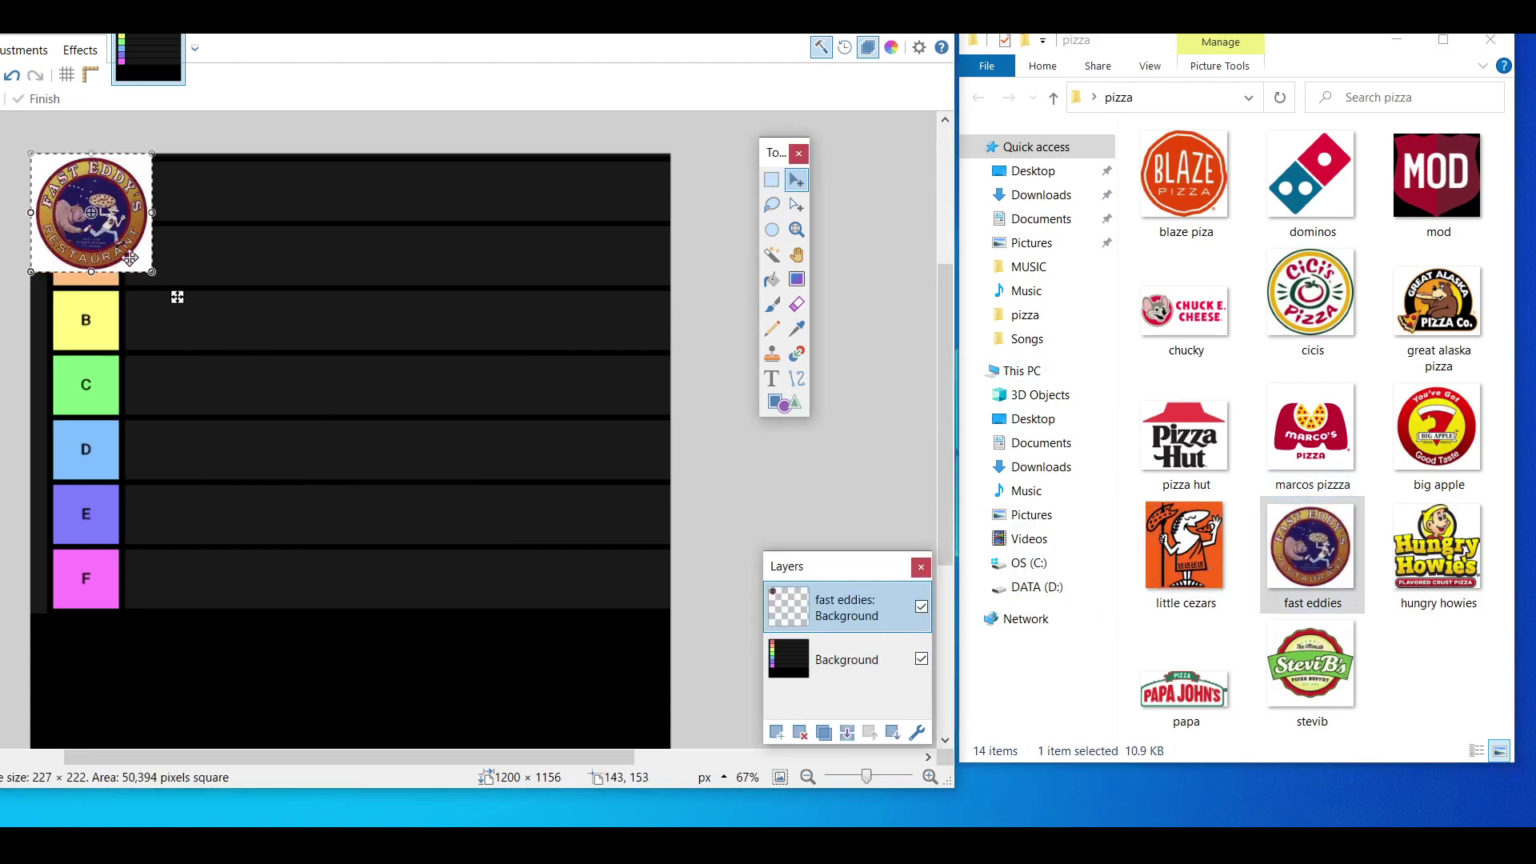
left_click_drag(154, 280, 463, 282)
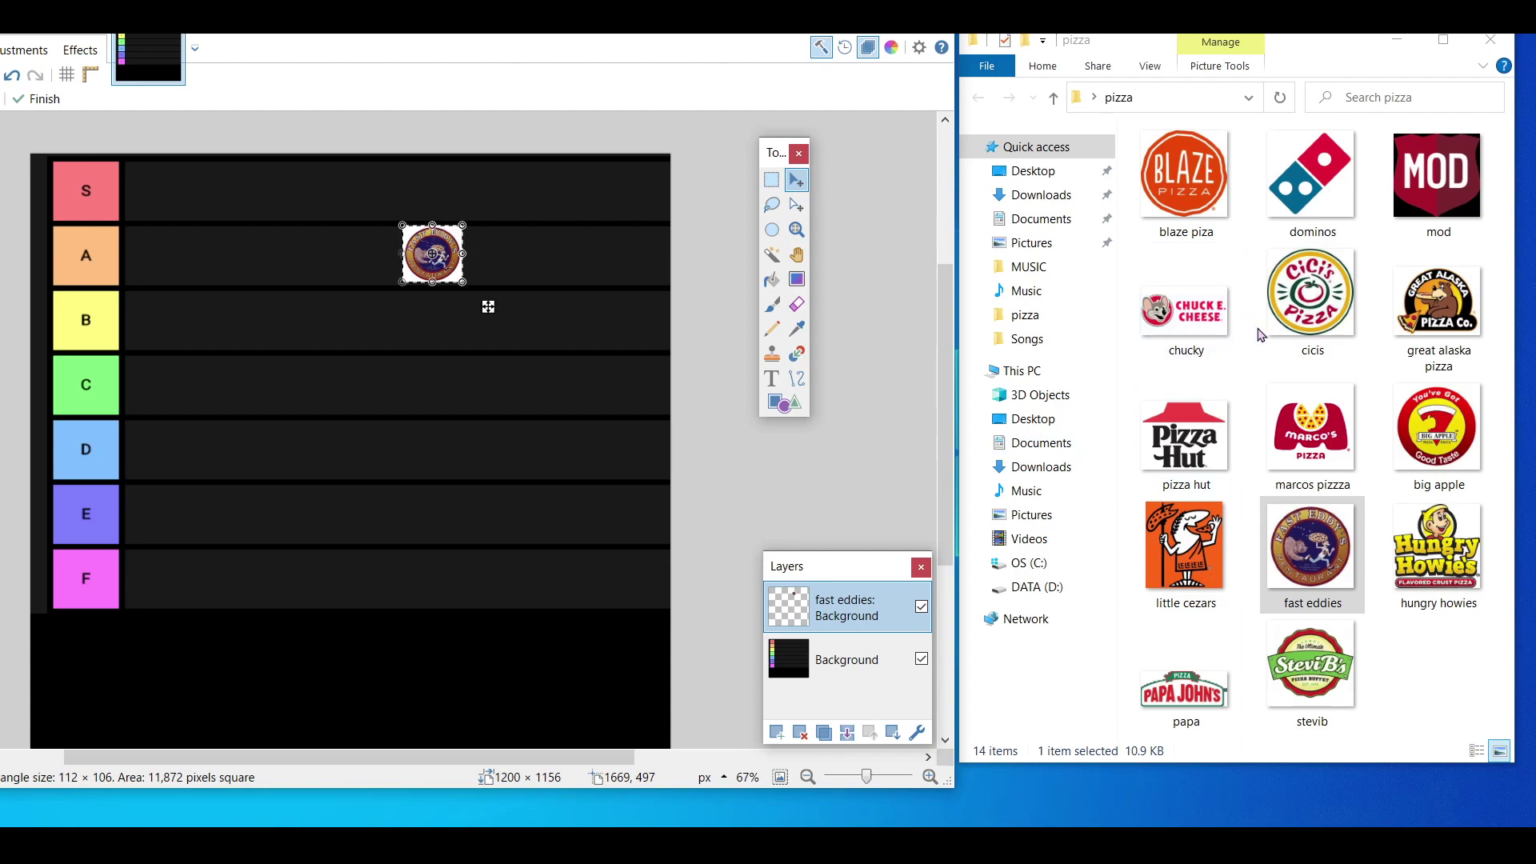
- Add the blaze piza image as a new layer, shrink it to about 109 × 106 px and place it in tier C
double_click(1178, 192)
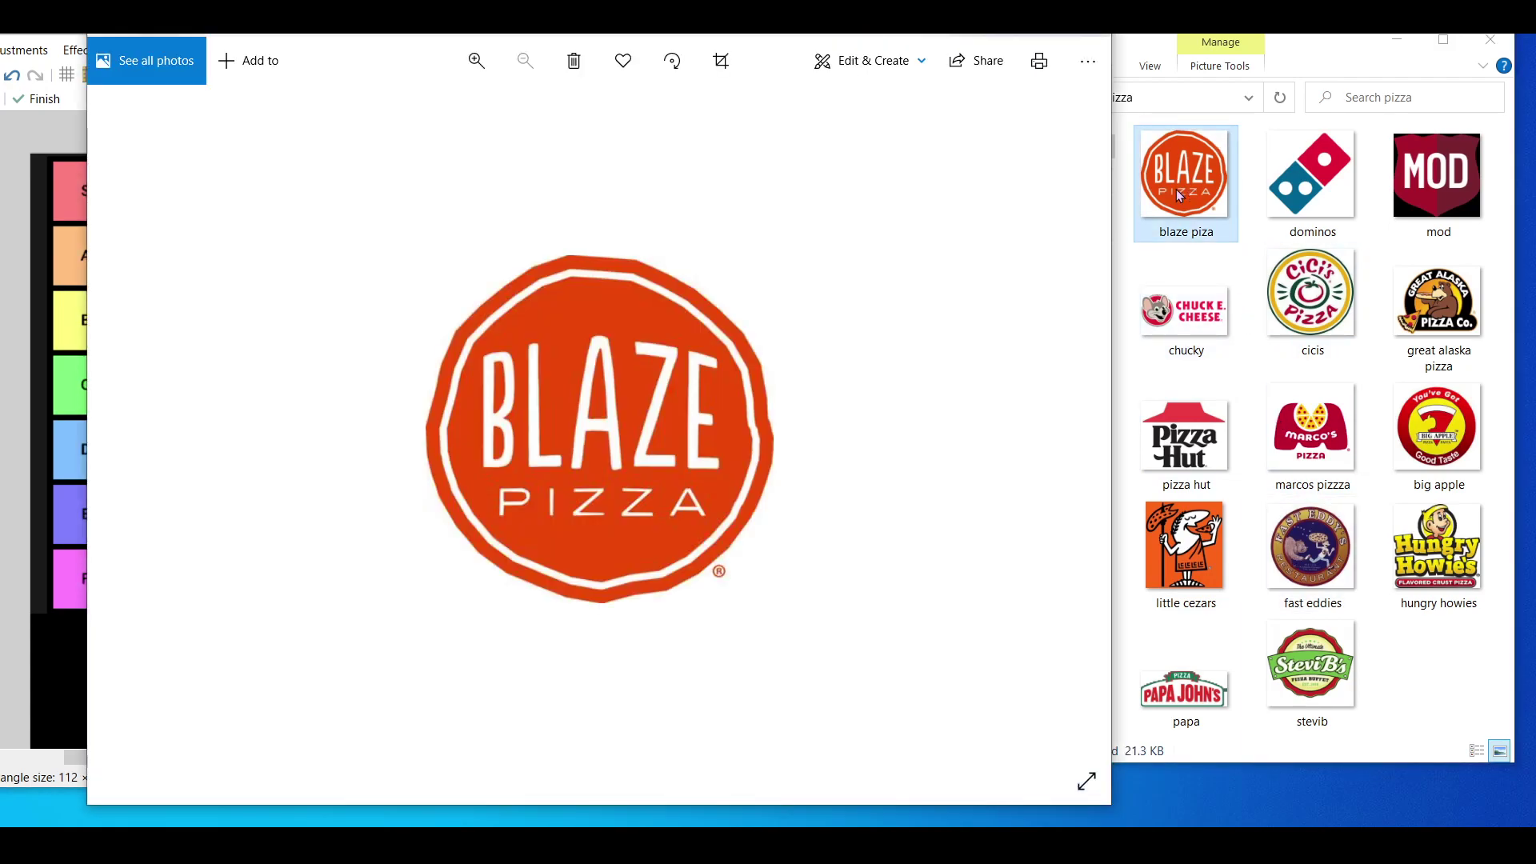
left_click(1095, 35)
mouse_move(1185, 176)
left_mouse_down()
mouse_move(1085, 178)
mouse_move(437, 433)
left_mouse_up()
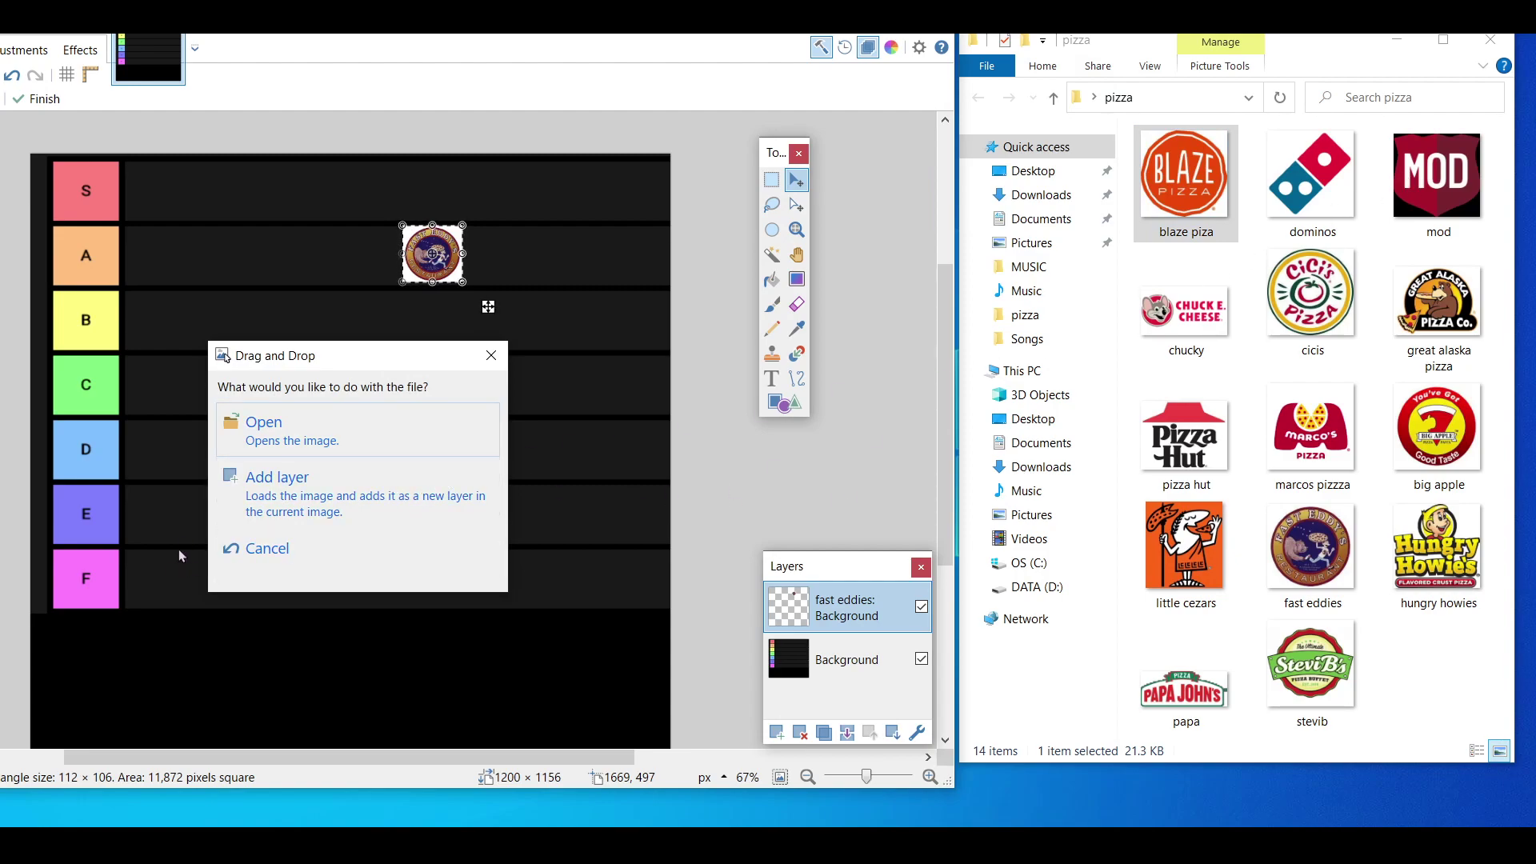
left_click(272, 503)
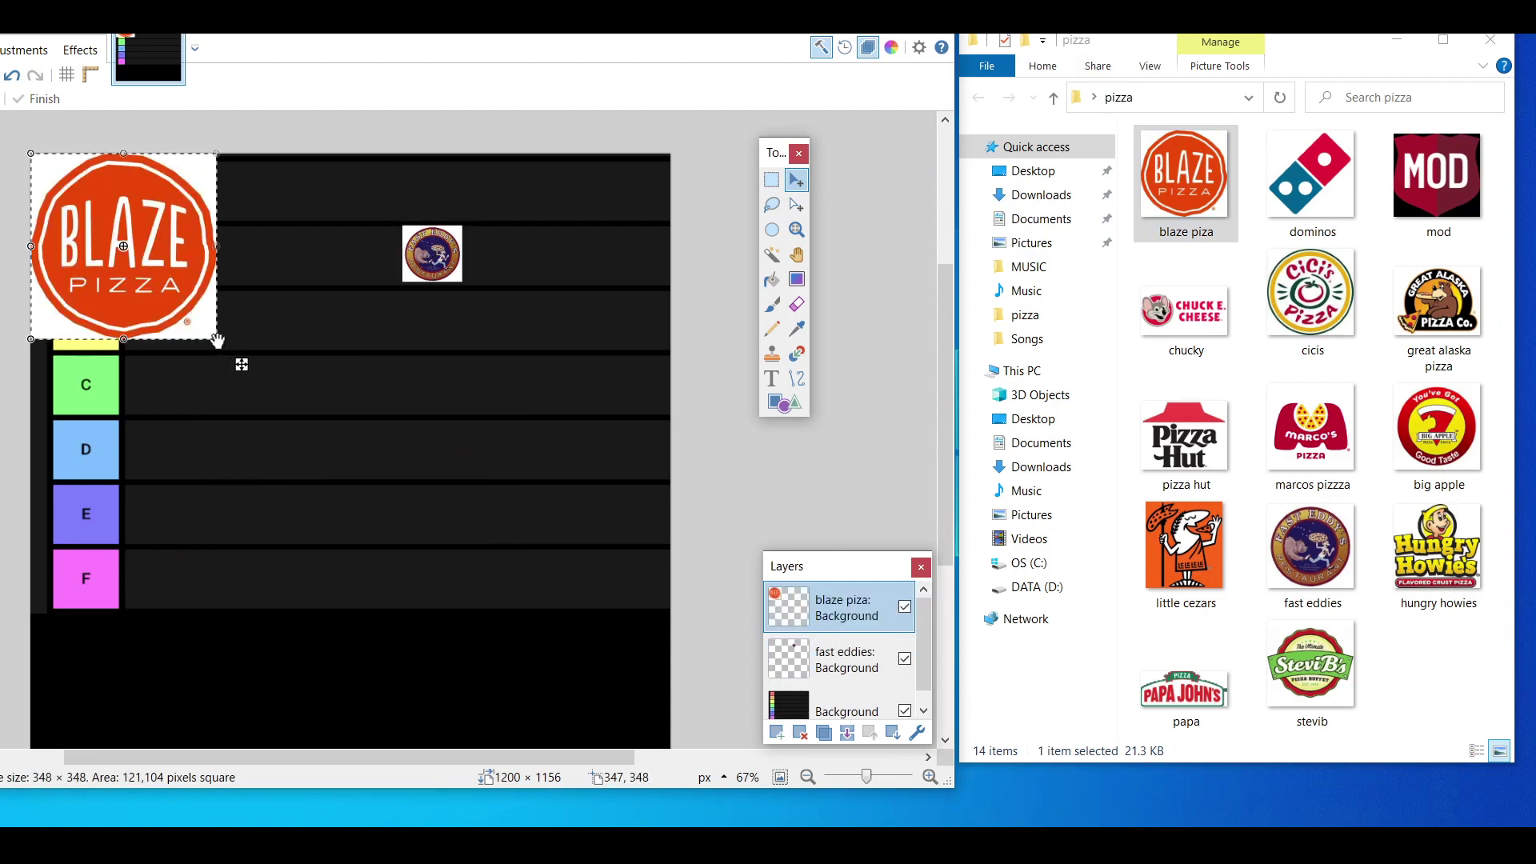
left_click_drag(217, 342, 435, 397)
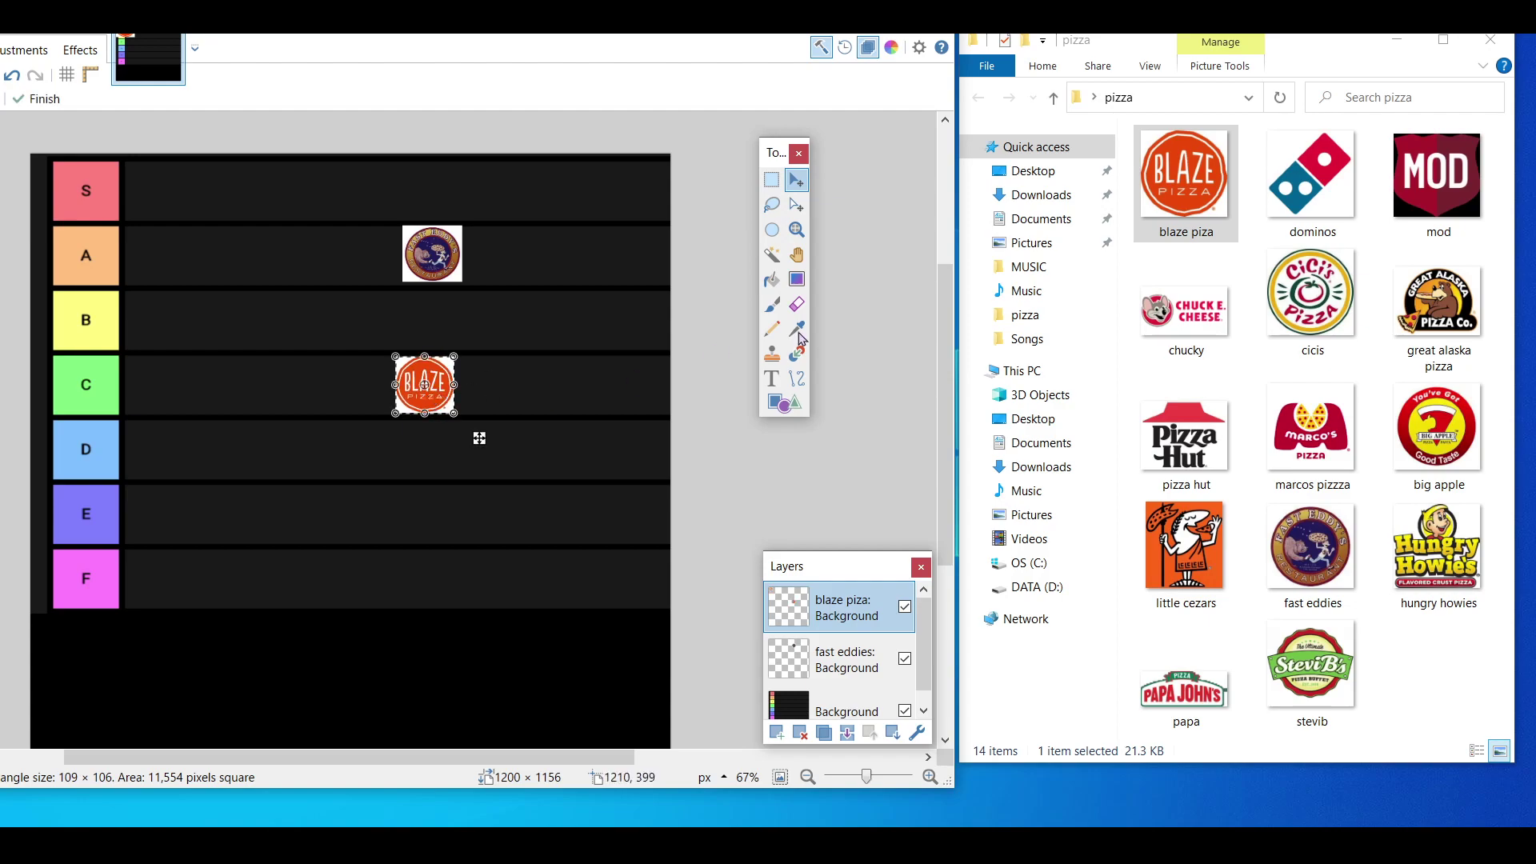
- Add the mod image as a new layer, shrink it to about 100 × 109 px and place it in tier B
left_click_drag(1460, 181, 718, 358)
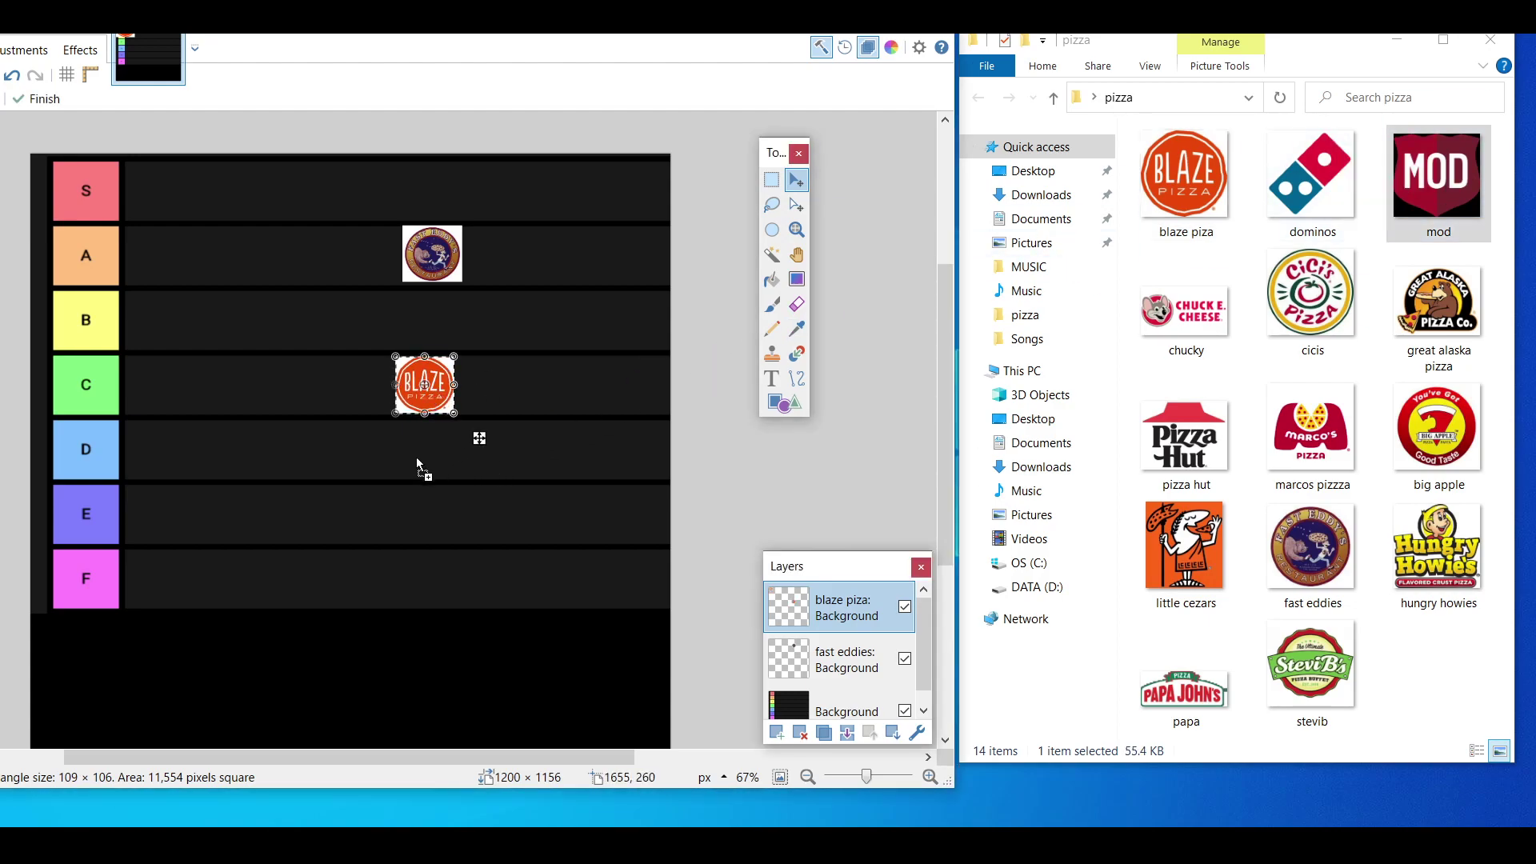
left_click_drag(417, 460, 373, 475)
left_click(322, 488)
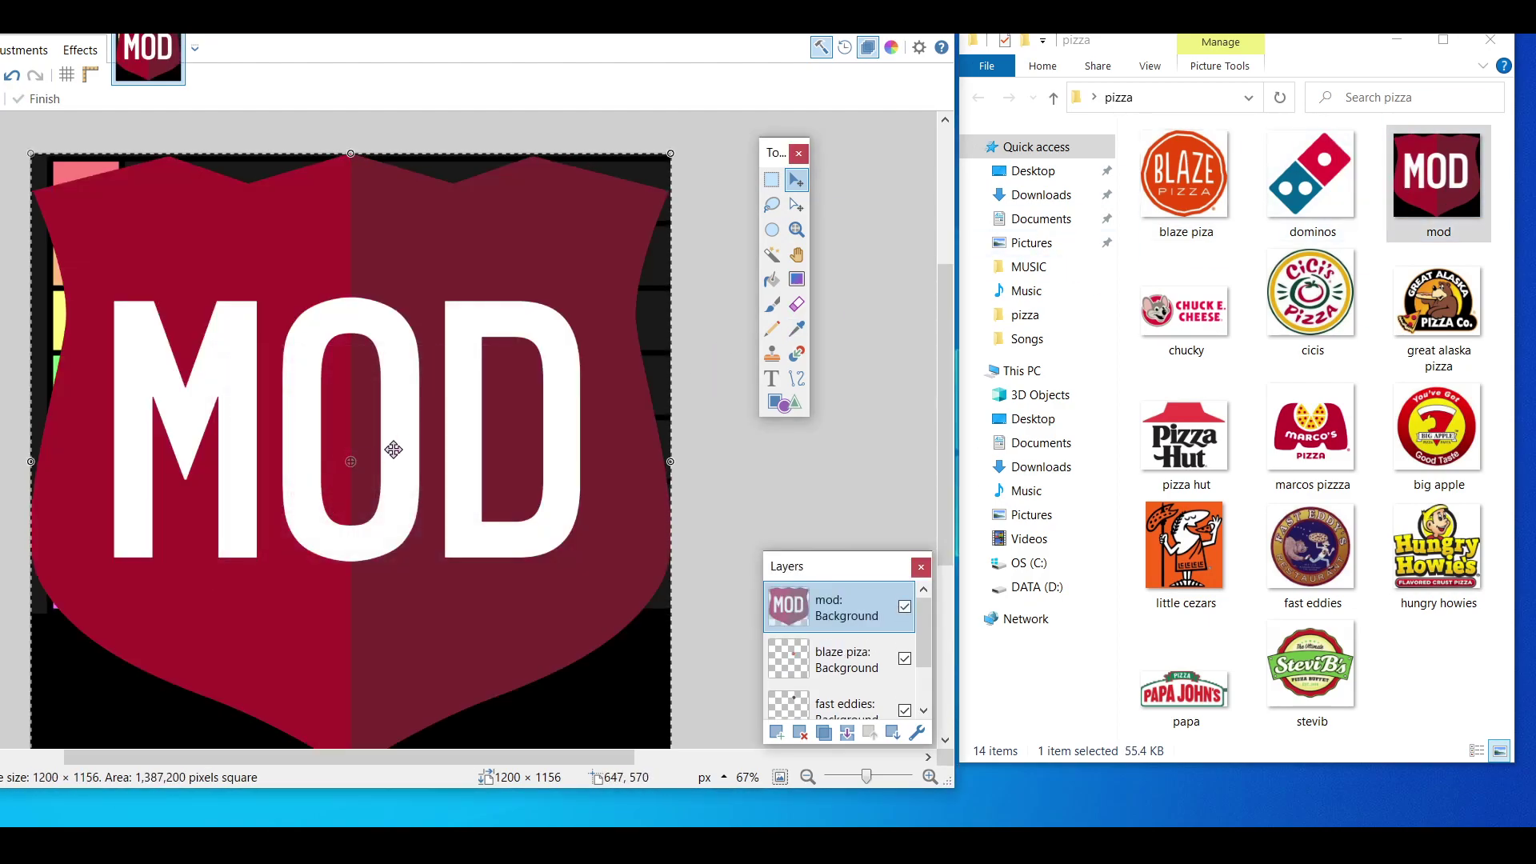
mouse_move(32, 155)
left_mouse_down()
mouse_move(444, 517)
mouse_move(582, 672)
mouse_move(624, 676)
mouse_move(548, 422)
mouse_move(489, 337)
mouse_move(473, 338)
mouse_move(526, 429)
mouse_move(439, 335)
left_mouse_up()
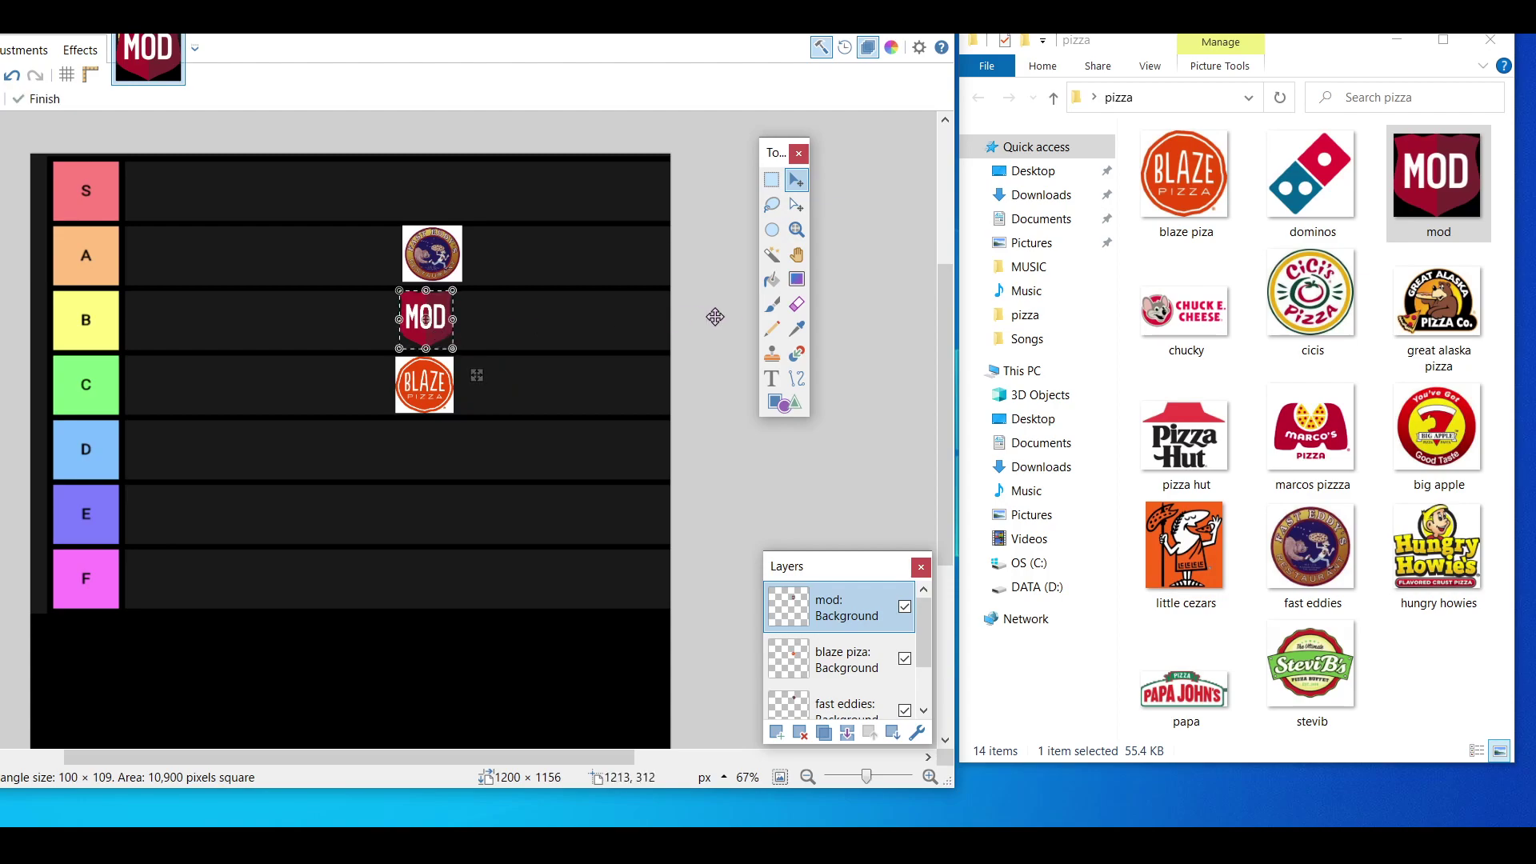
- Add the chucky image as a new layer, shrink it to about 217 × 126 px and place it at the start of tier F
mouse_move(1186, 308)
left_mouse_down()
mouse_move(1028, 316)
mouse_move(327, 419)
left_mouse_up()
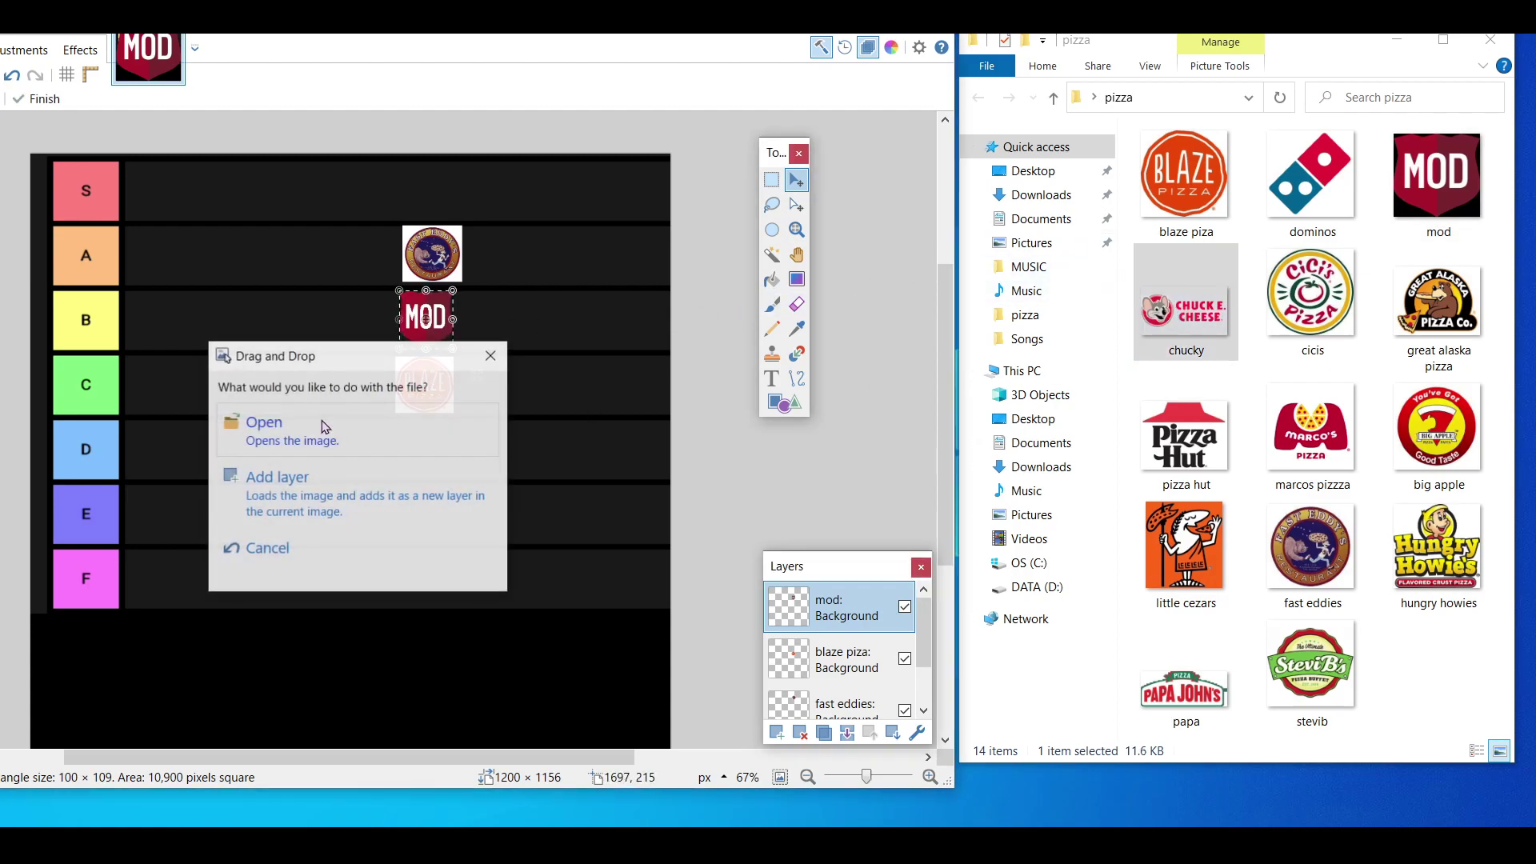
left_click(292, 514)
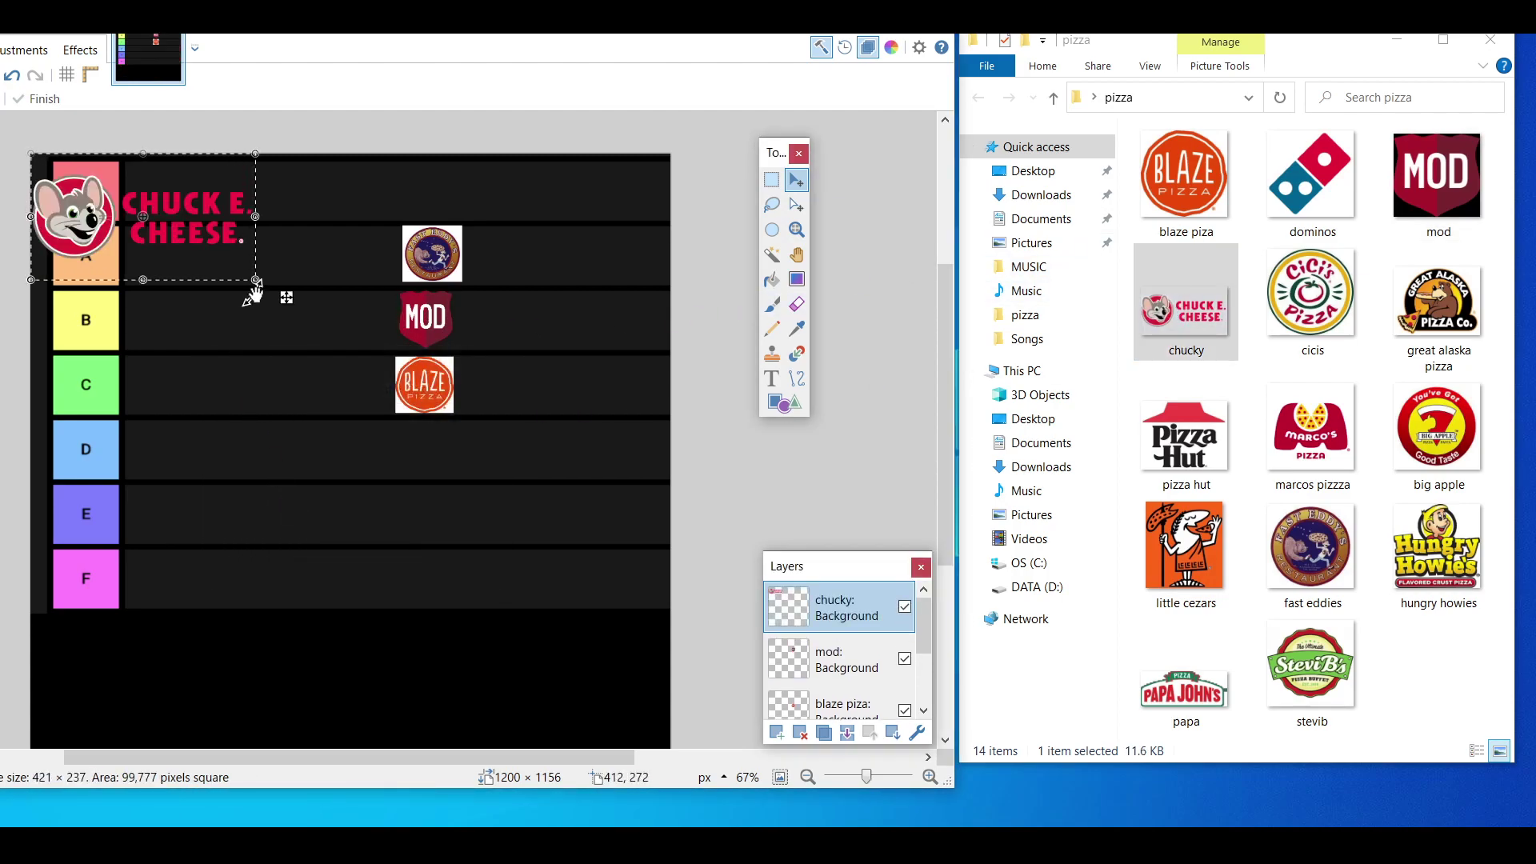
left_click_drag(254, 283, 224, 589)
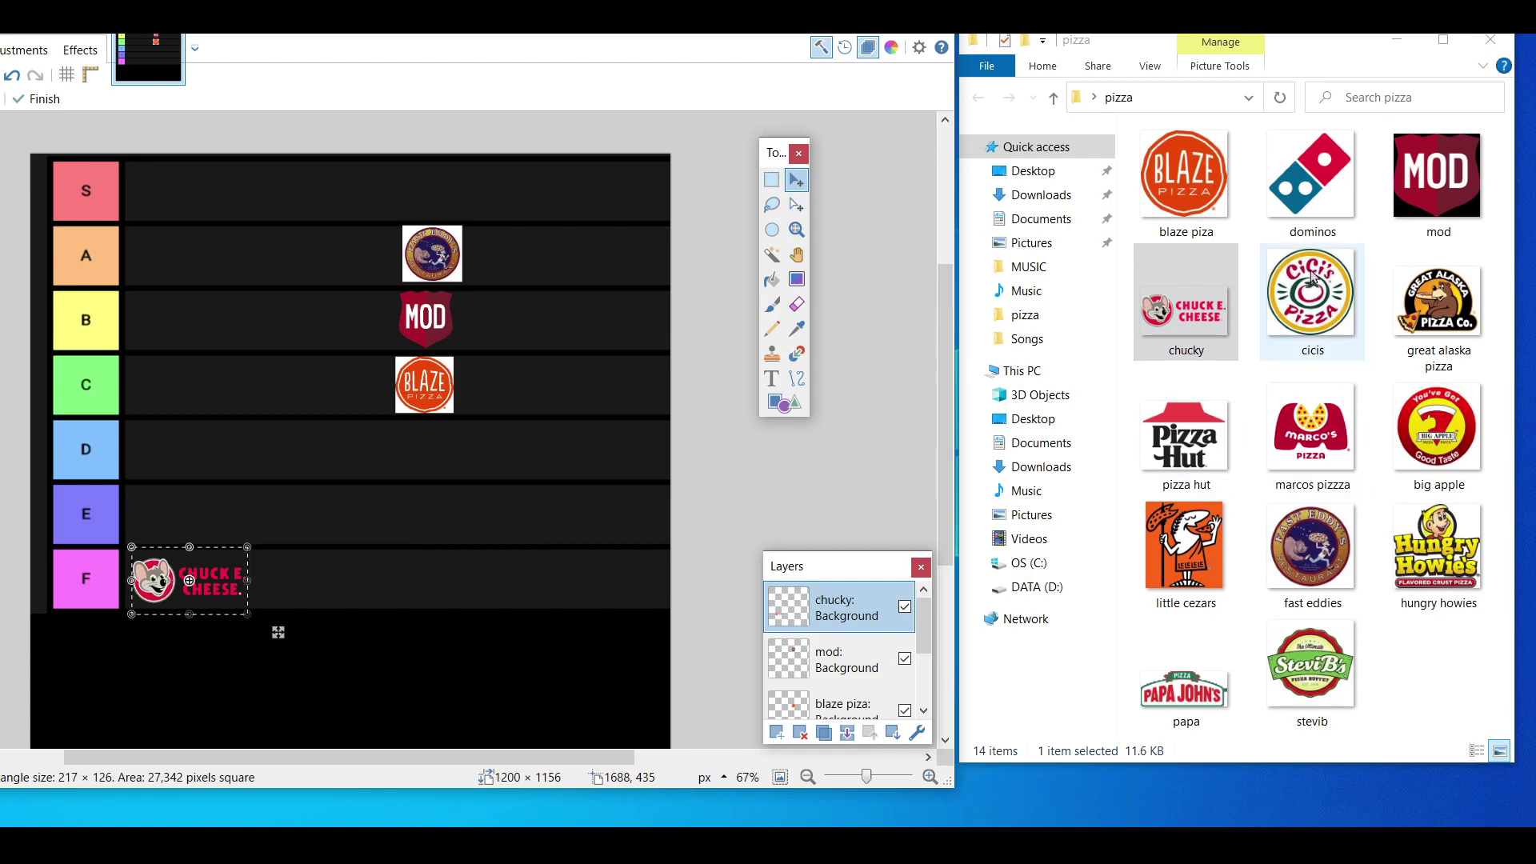
- Add the dominos image as a new layer, shrink it to about 124 × 109 px and place it right of Blaze in tier C
left_click_drag(1308, 194, 473, 445)
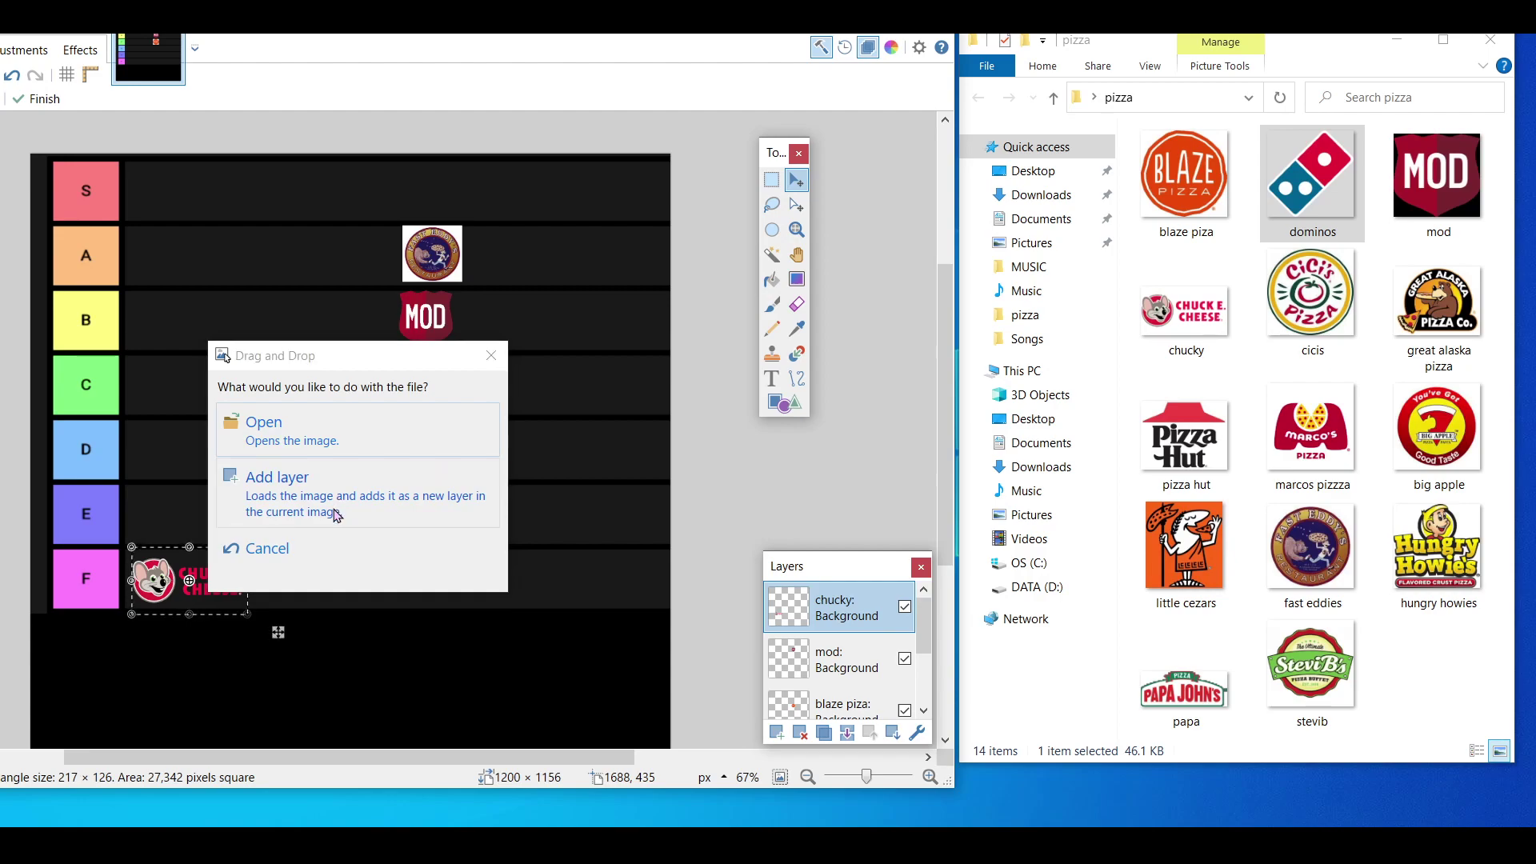
left_click(343, 476)
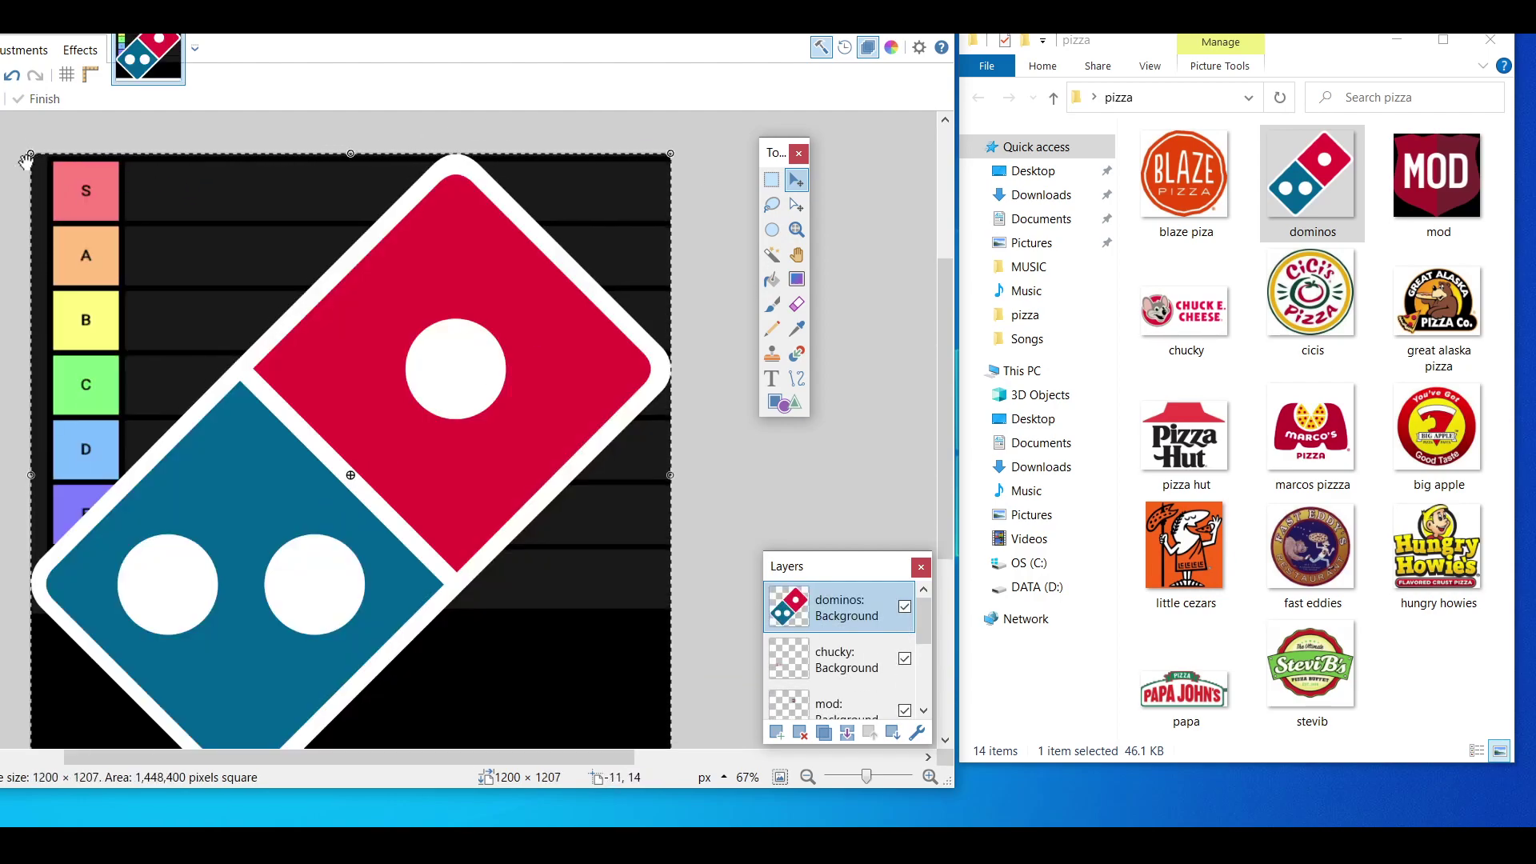
left_click_drag(32, 155, 521, 376)
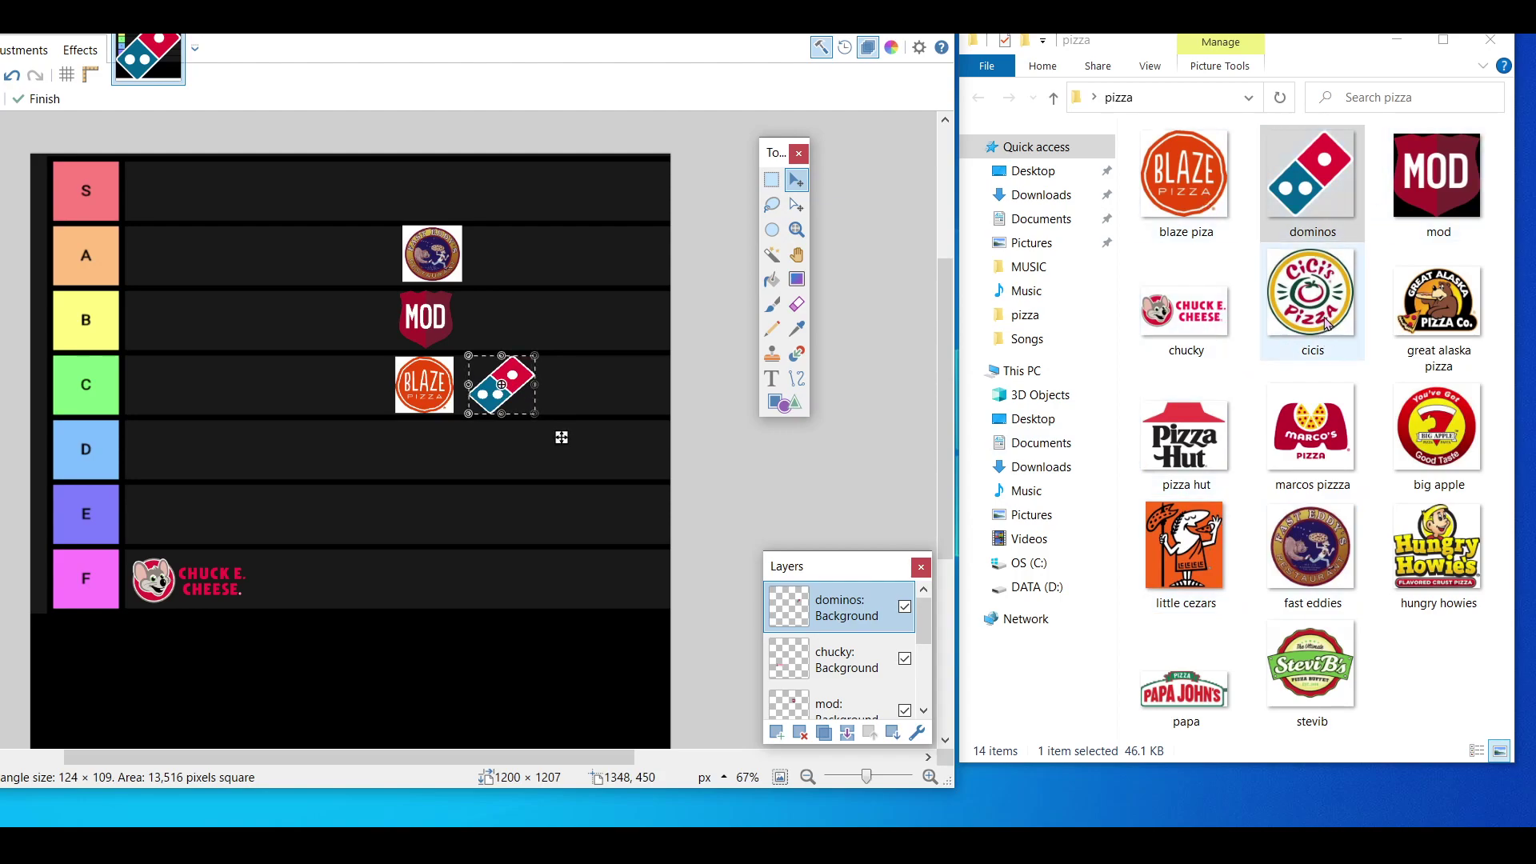
- Add the cicis image as a new layer, shrink it to about 118 × 119 px and place it left of Fast Eddie's in tier A
left_click_drag(1326, 323, 574, 437)
left_click_drag(458, 502, 460, 504)
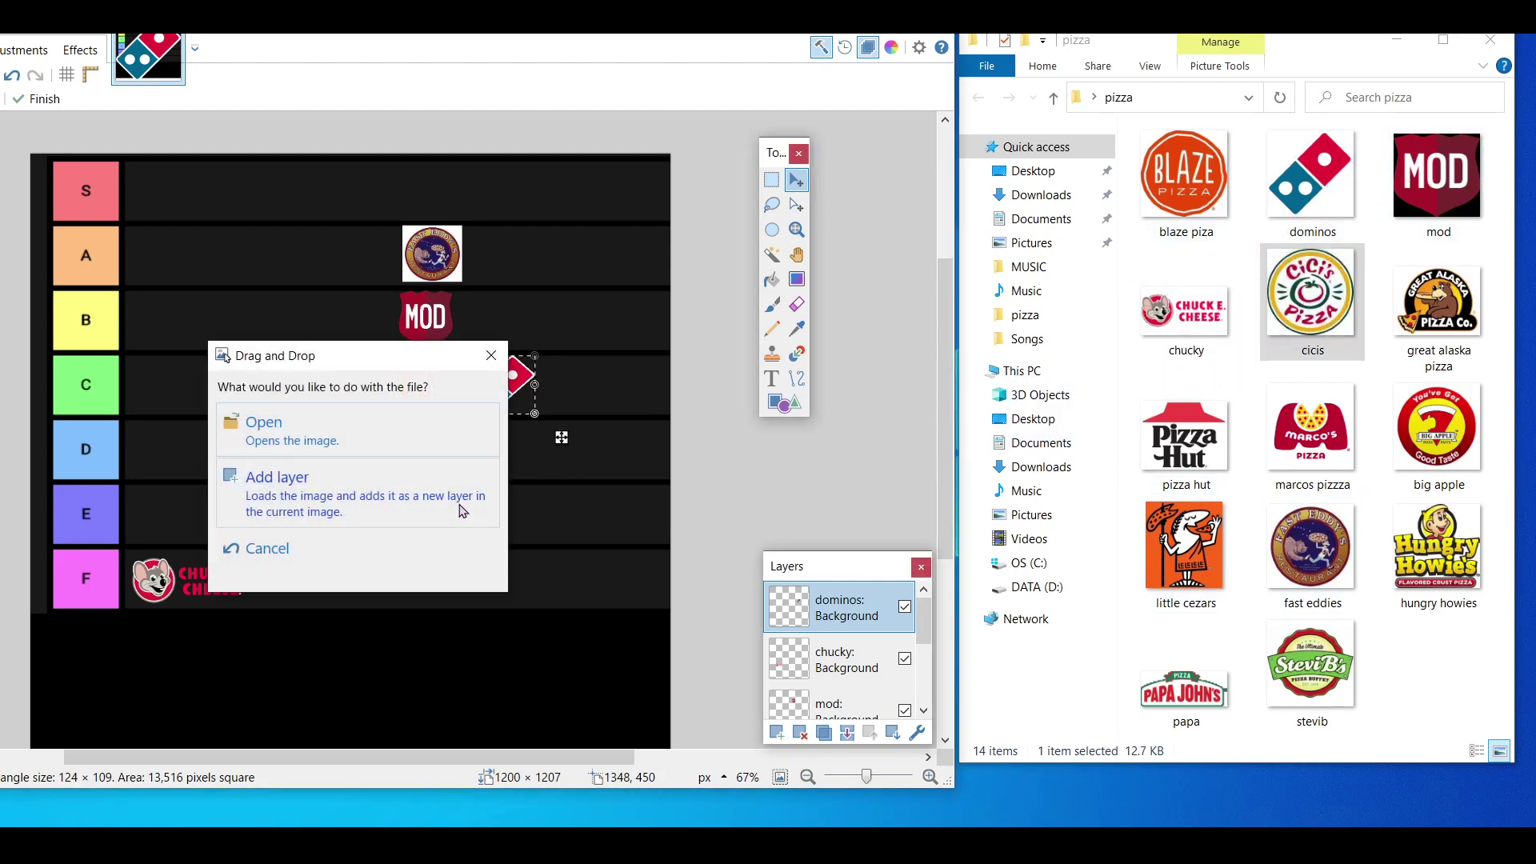
left_click(352, 480)
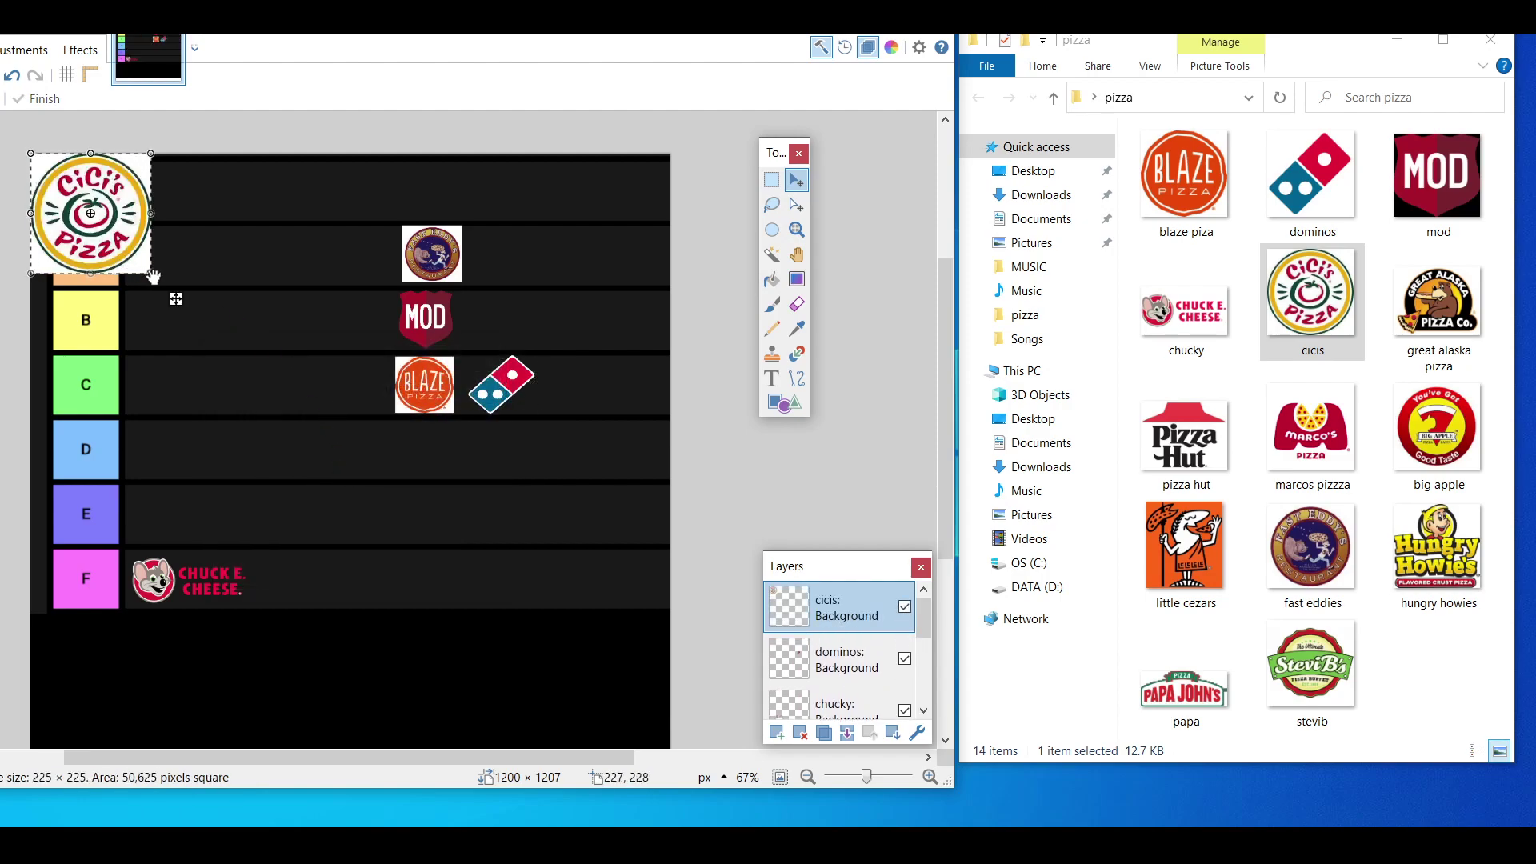
left_click_drag(153, 276, 410, 310)
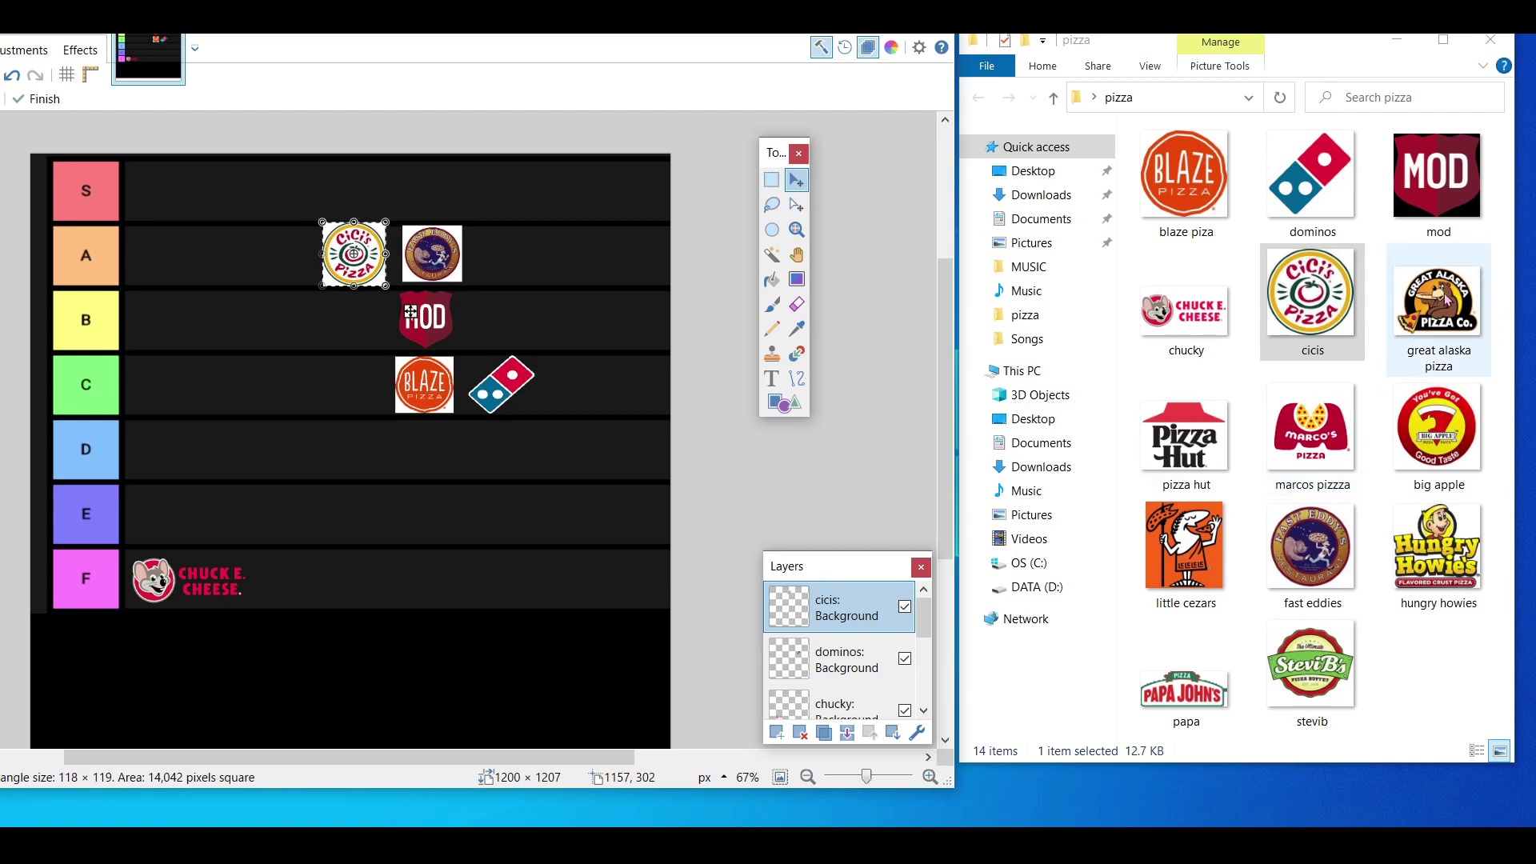
- Add the great alaska pizza image as a new layer, shrink it to about 129 × 107 px and place it left of MOD in tier B
left_click_drag(1447, 300, 745, 439)
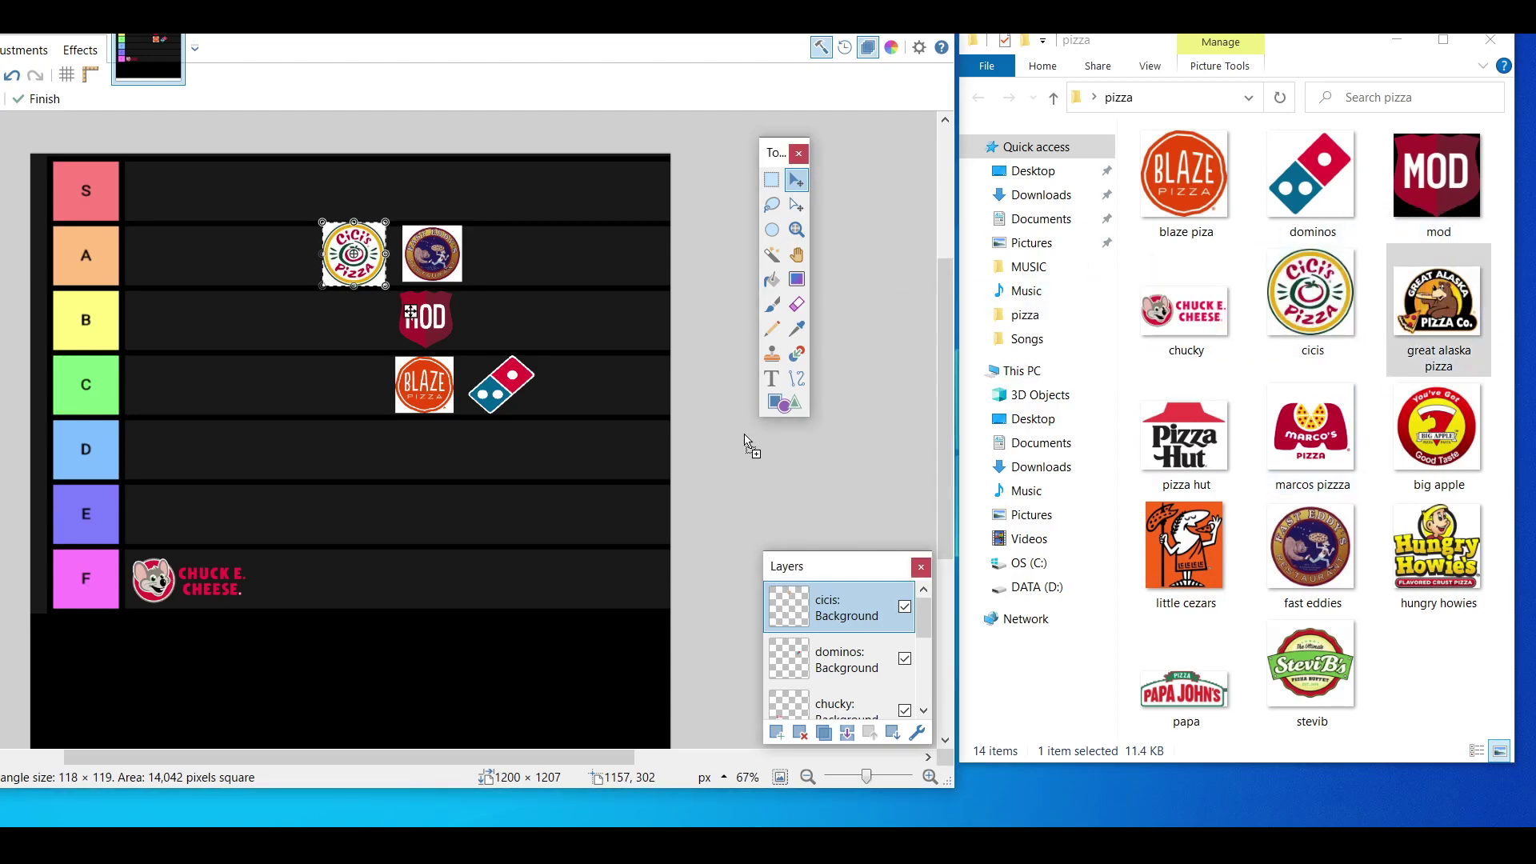
left_click_drag(533, 464, 533, 465)
left_click(264, 478)
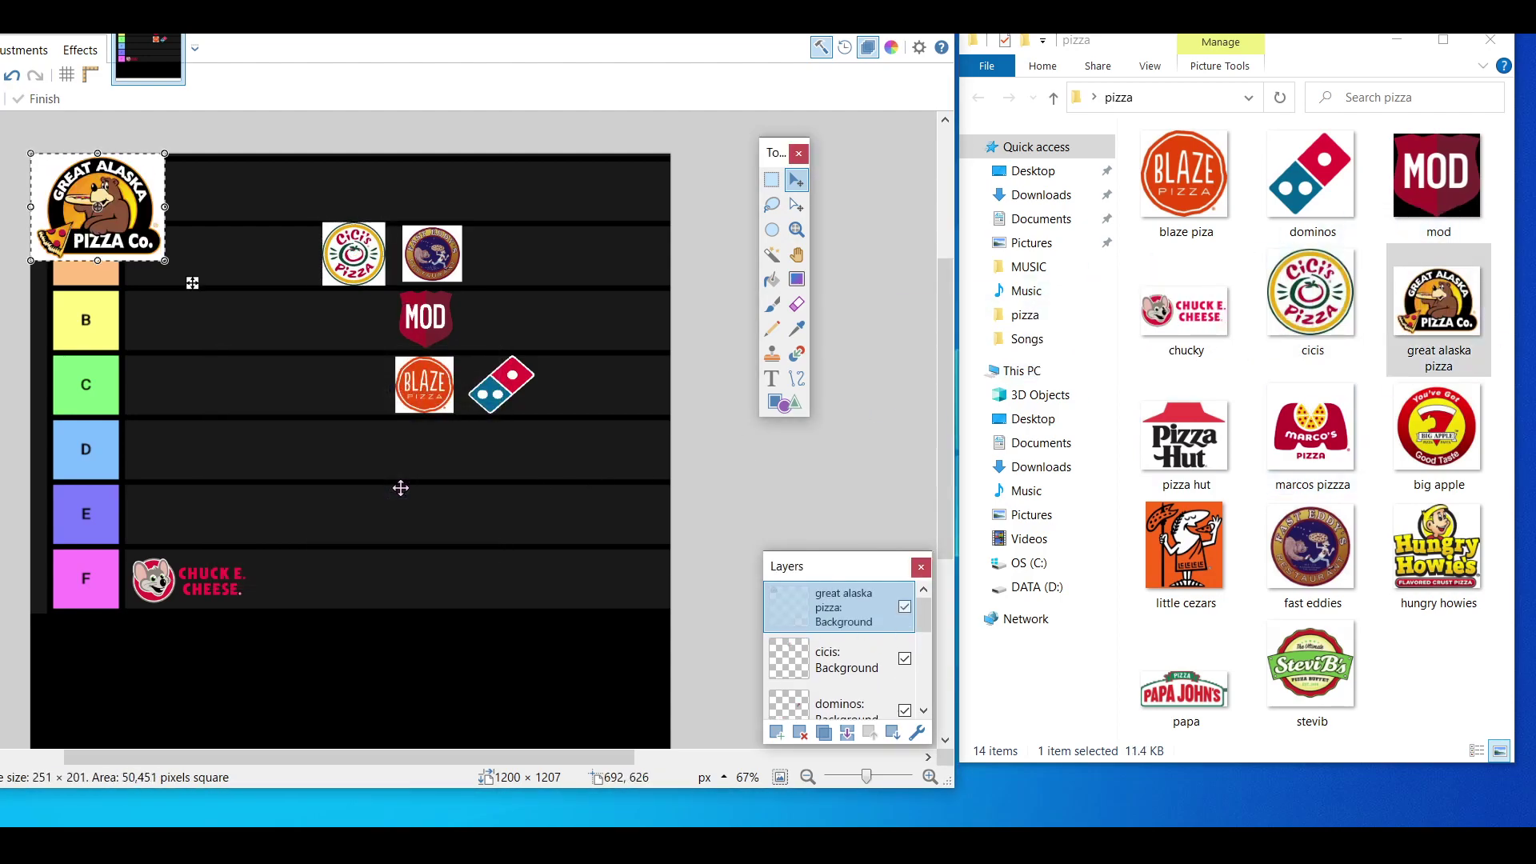
left_click_drag(166, 262, 386, 351)
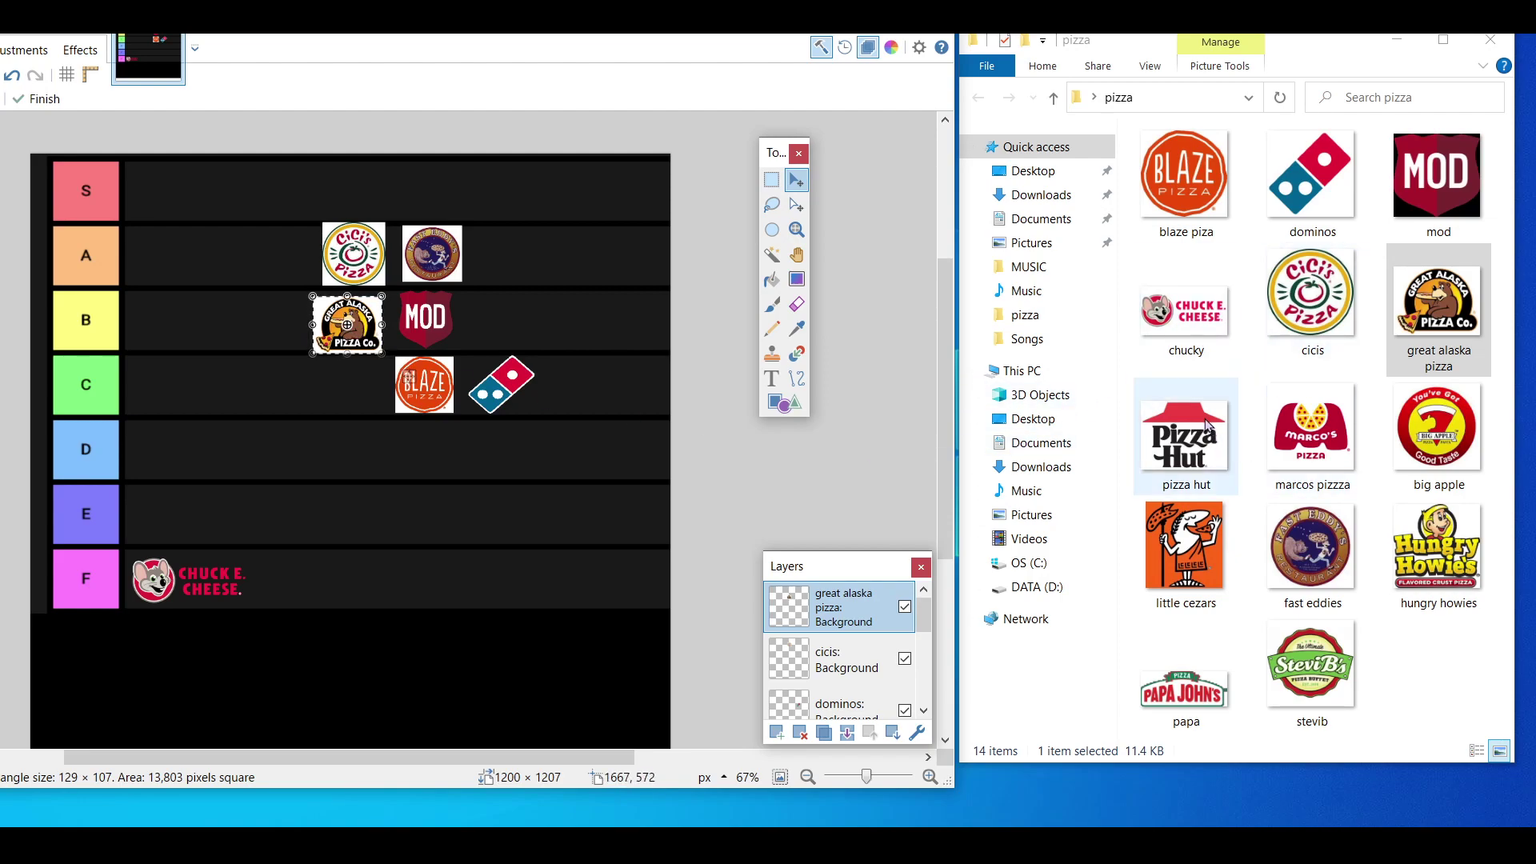
- Add the pizza hut image as a new layer, shrink it to about 125 × 103 px and place it left of CiCi's in tier A
left_click_drag(1194, 437, 410, 459)
left_click(277, 478)
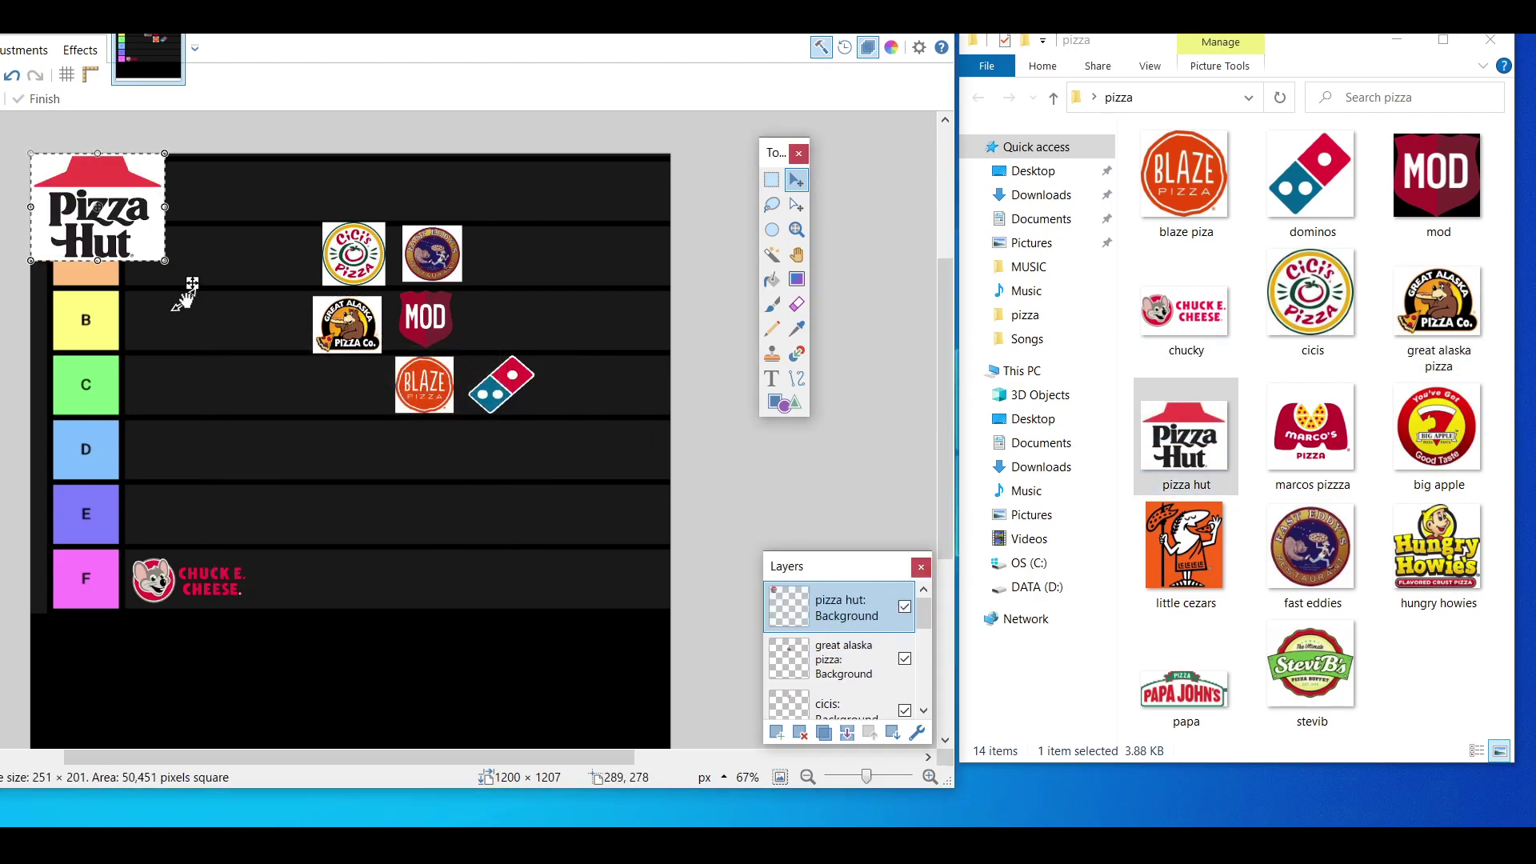
left_click_drag(160, 261, 120, 226)
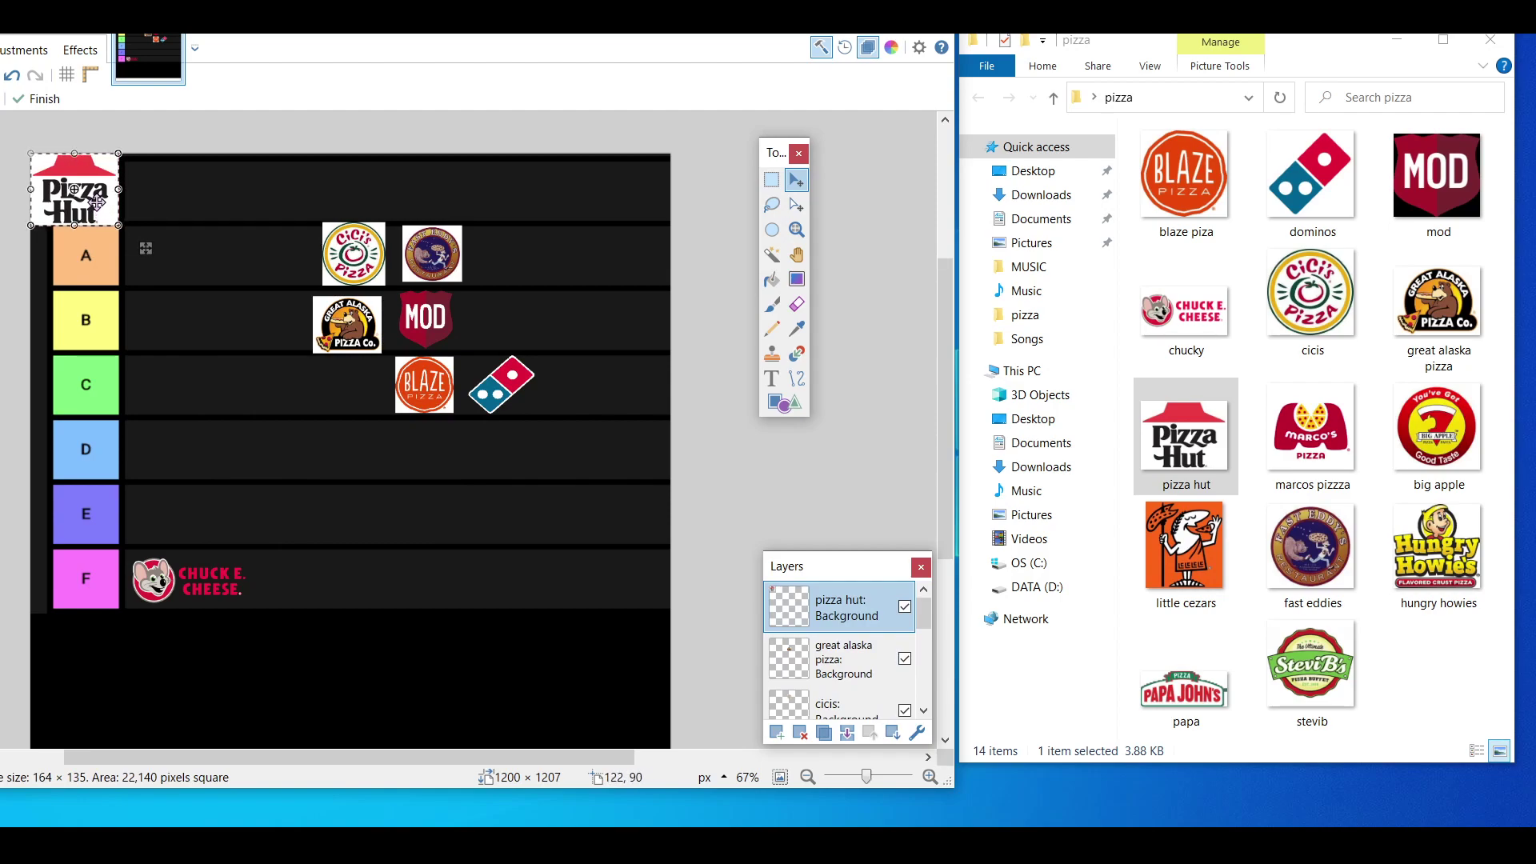
left_click_drag(146, 248, 337, 306)
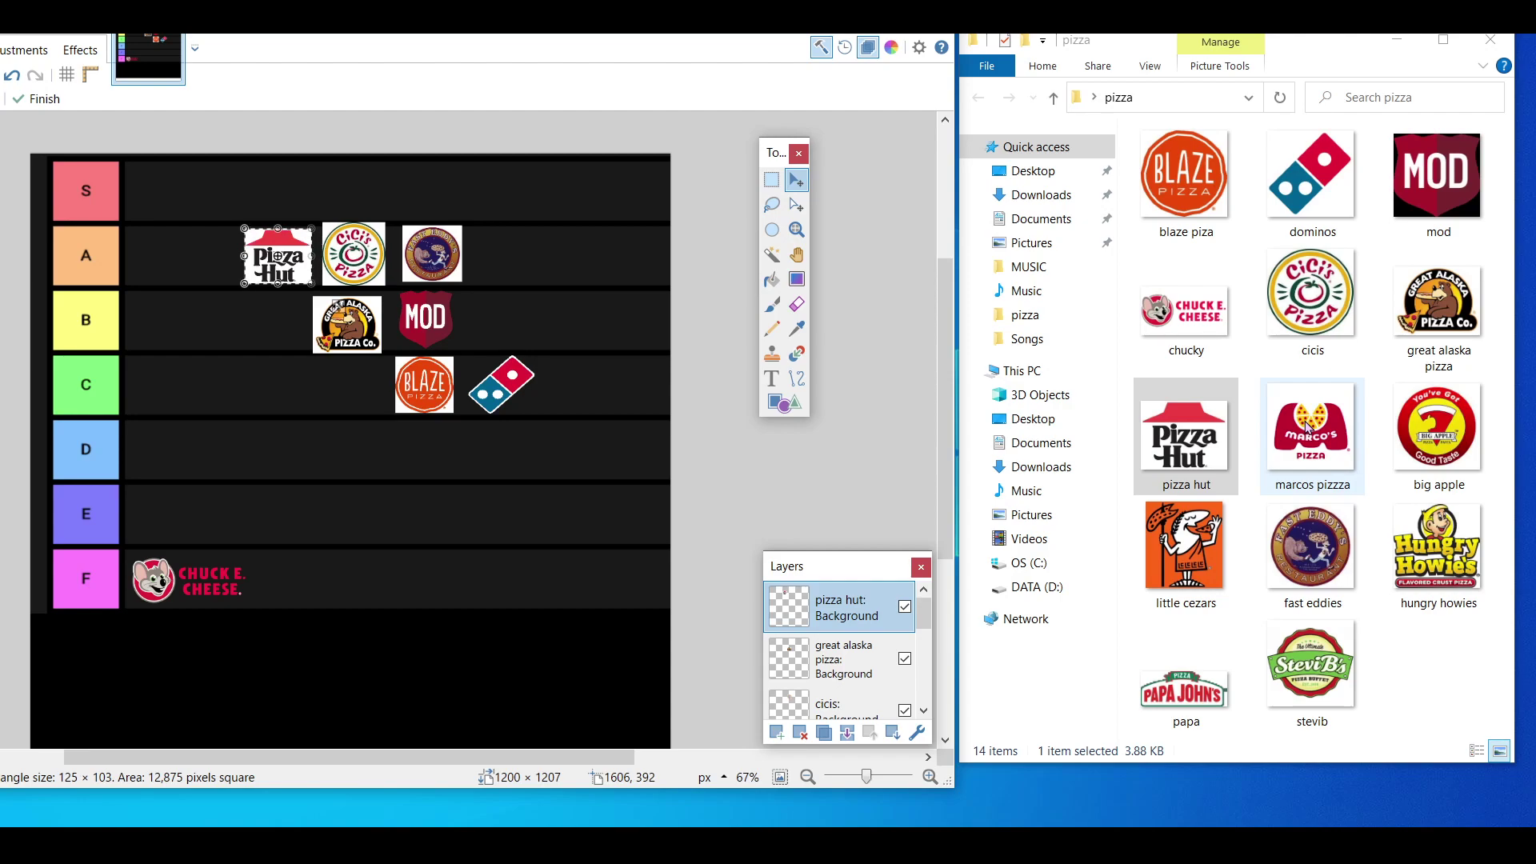
- Add the marcos pizzza image as a new layer, shrink it to about 133 × 115 px and place it in tier S above Pizza Hut
mouse_move(1309, 429)
left_mouse_down()
mouse_move(1097, 396)
mouse_move(490, 472)
left_mouse_up()
left_click(336, 495)
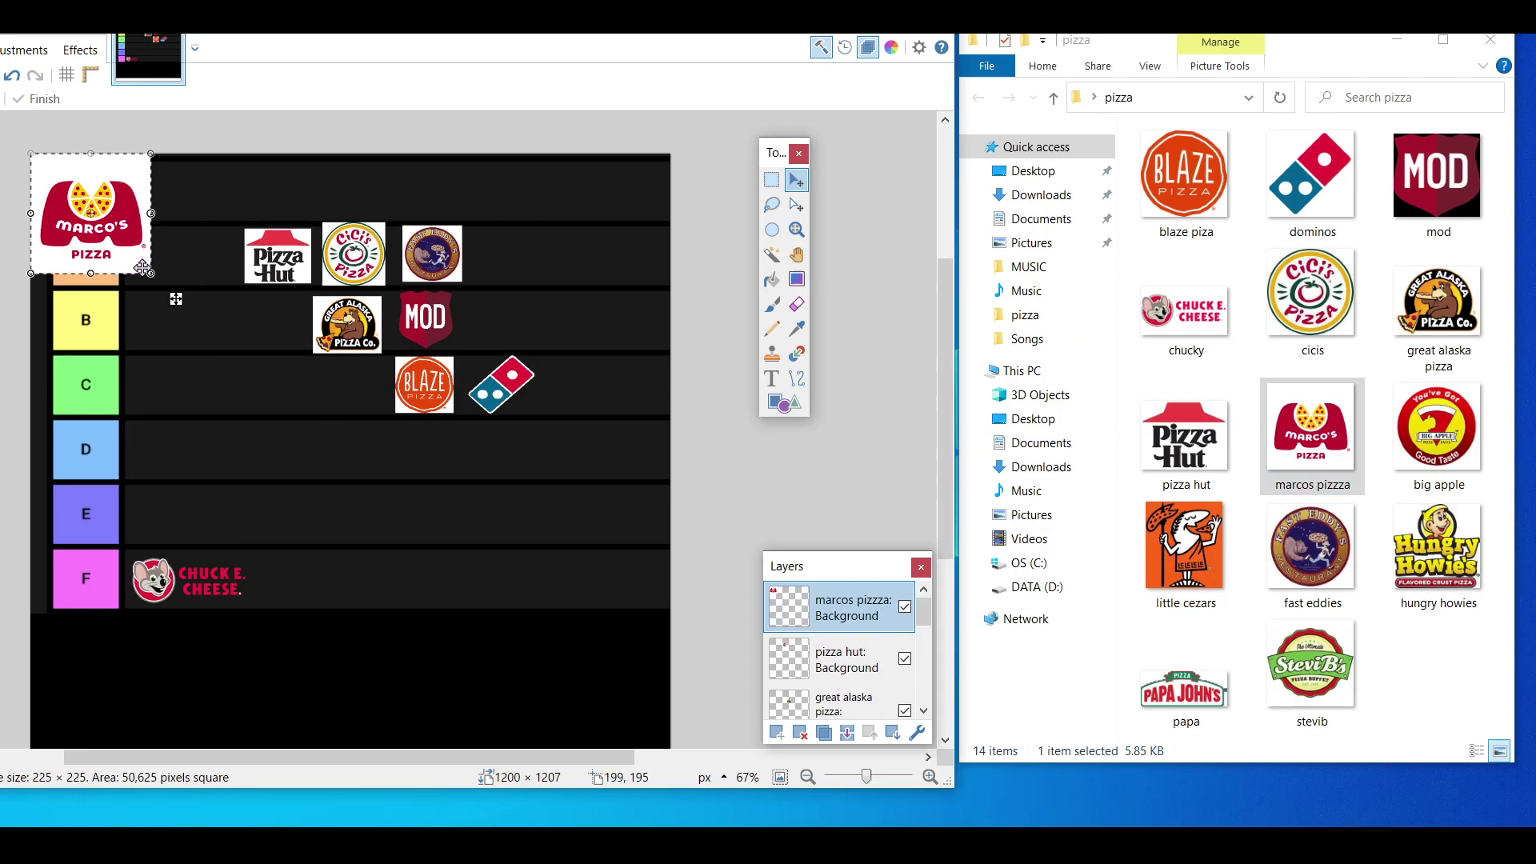
left_click_drag(150, 275, 296, 200)
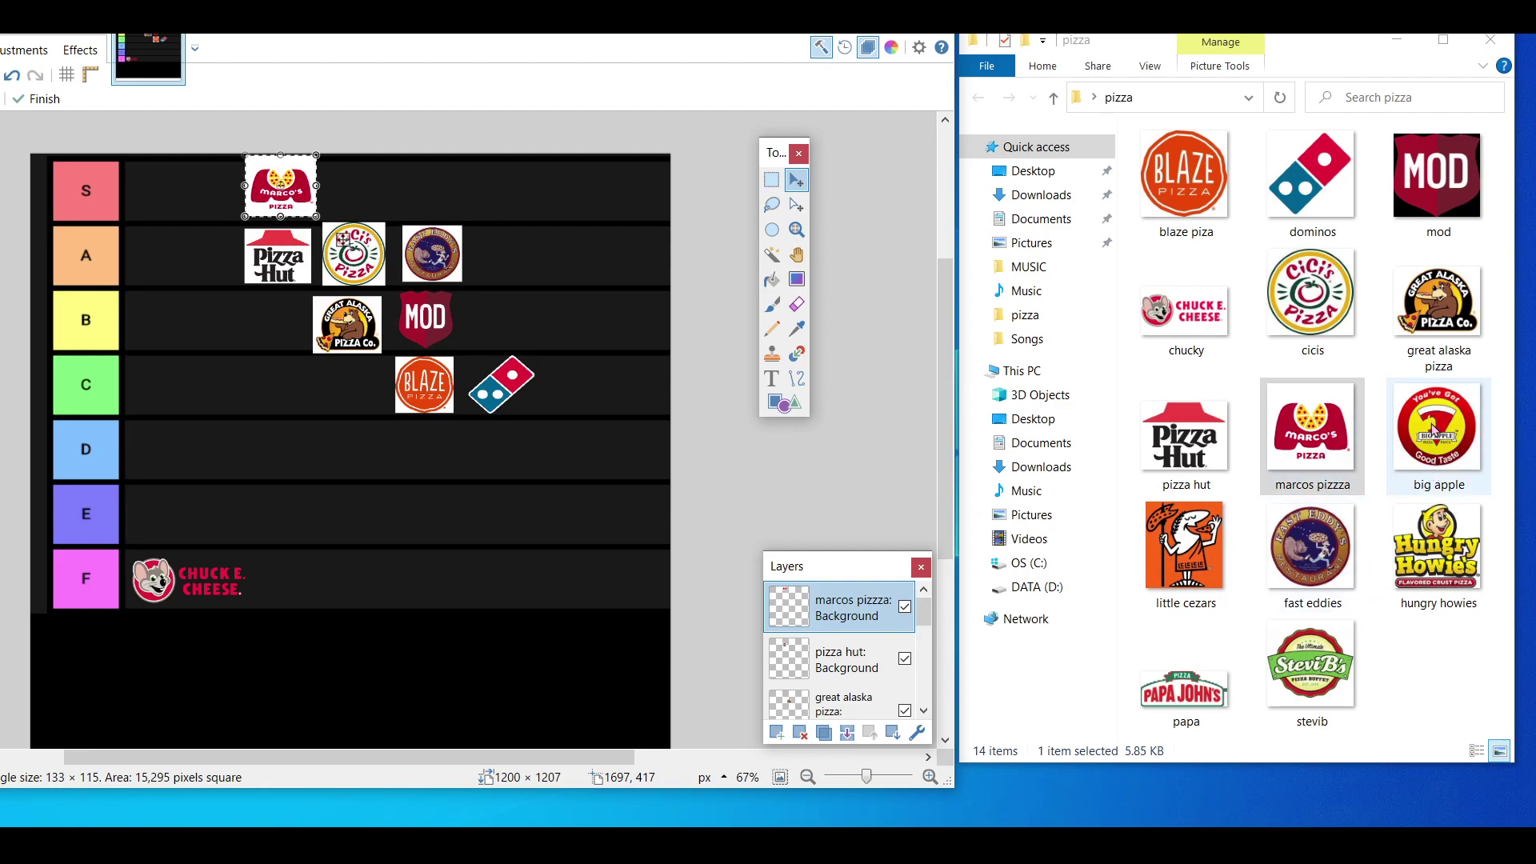
- Add the big apple image as a new layer, shrink it to about 118 × 110 px and place it left of Blaze in tier C
mouse_move(1438, 432)
left_mouse_down()
mouse_move(676, 521)
mouse_move(335, 507)
left_mouse_up()
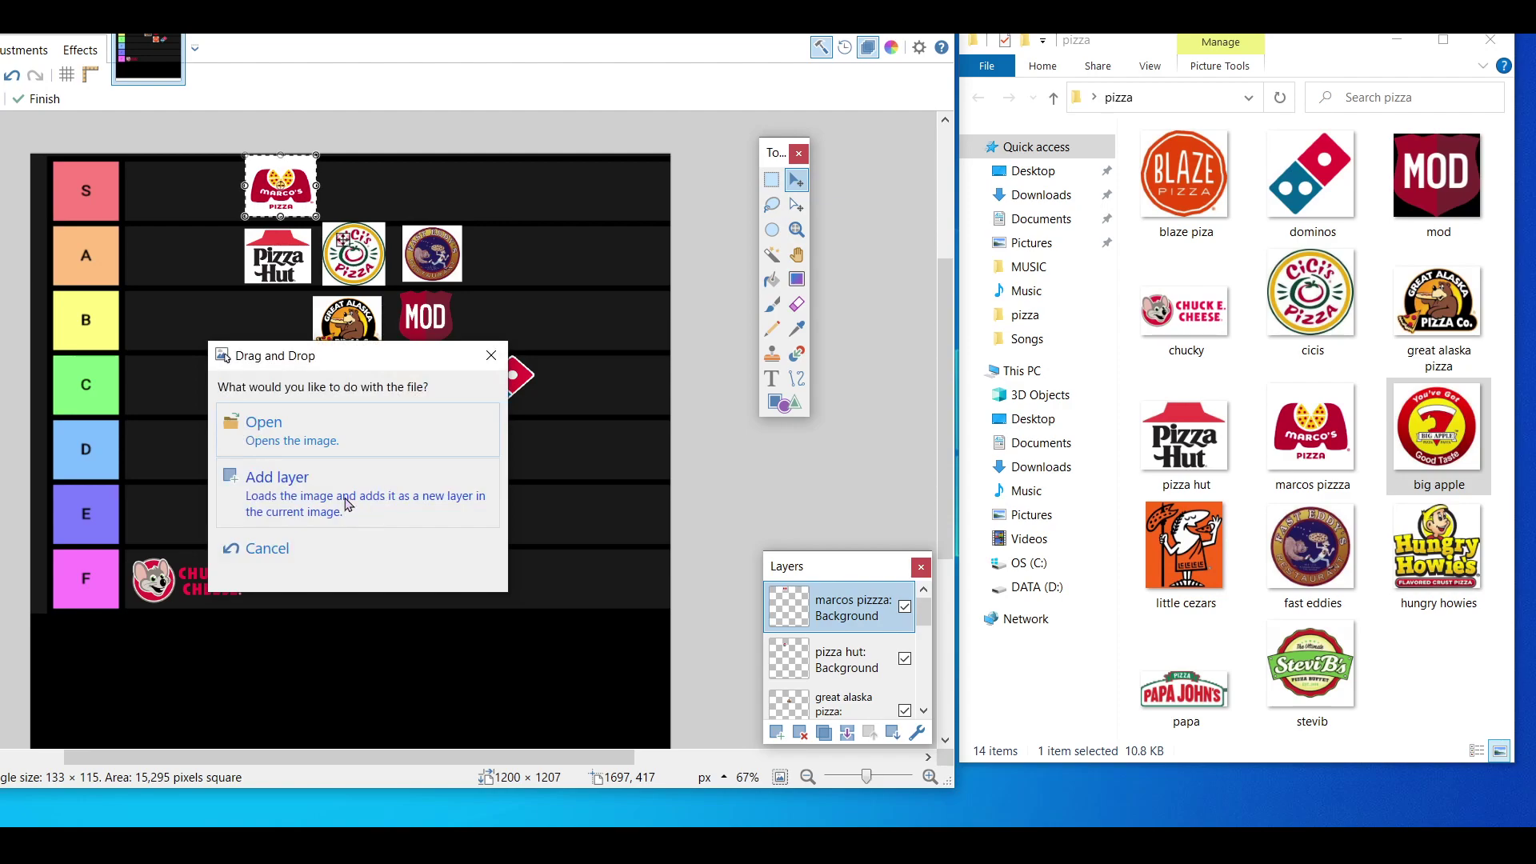
left_click(347, 504)
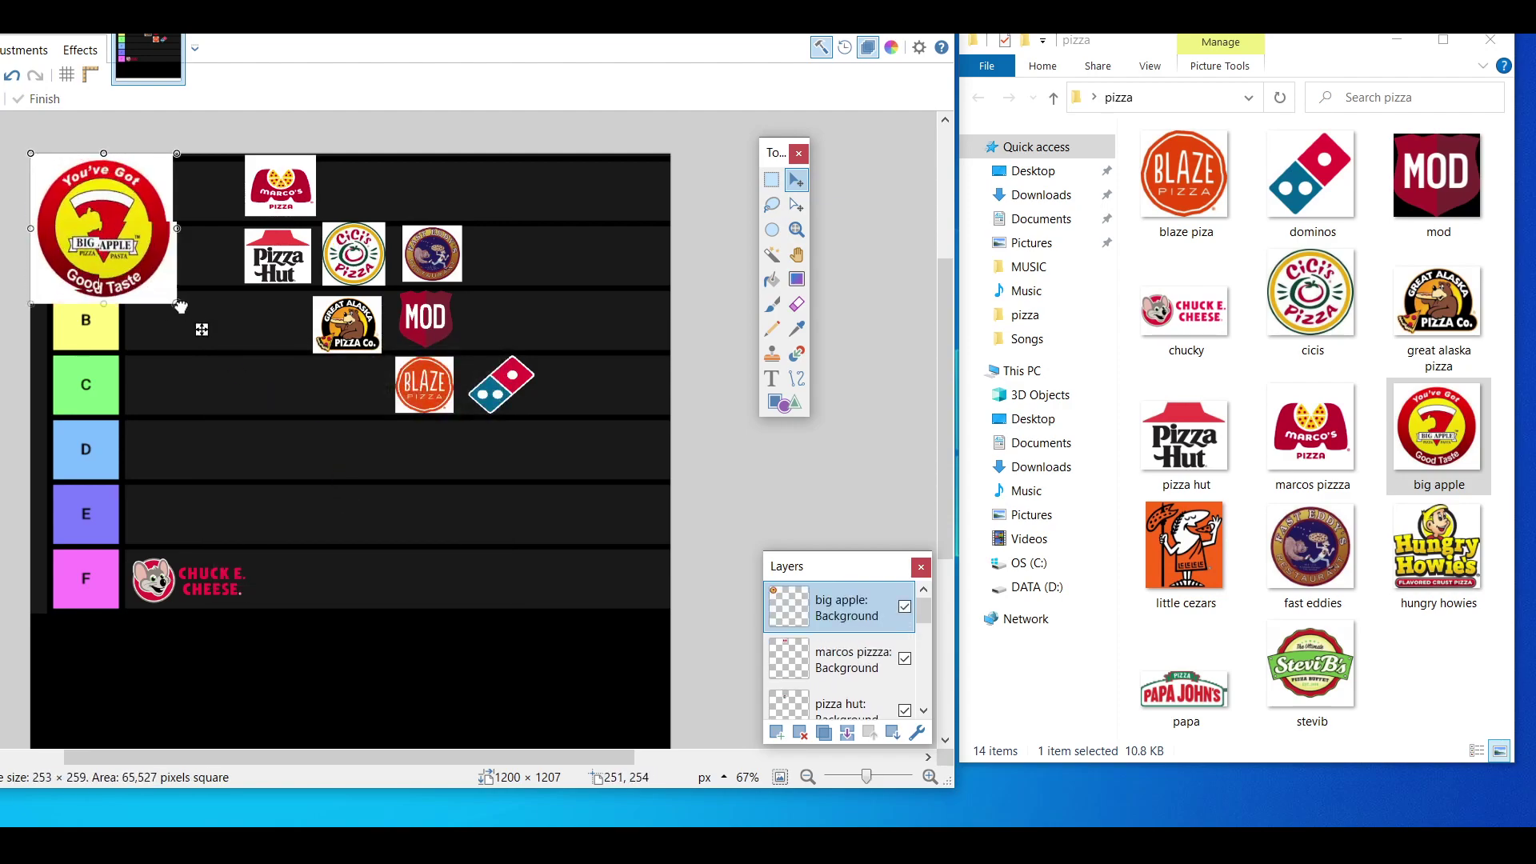
left_click_drag(180, 307, 364, 402)
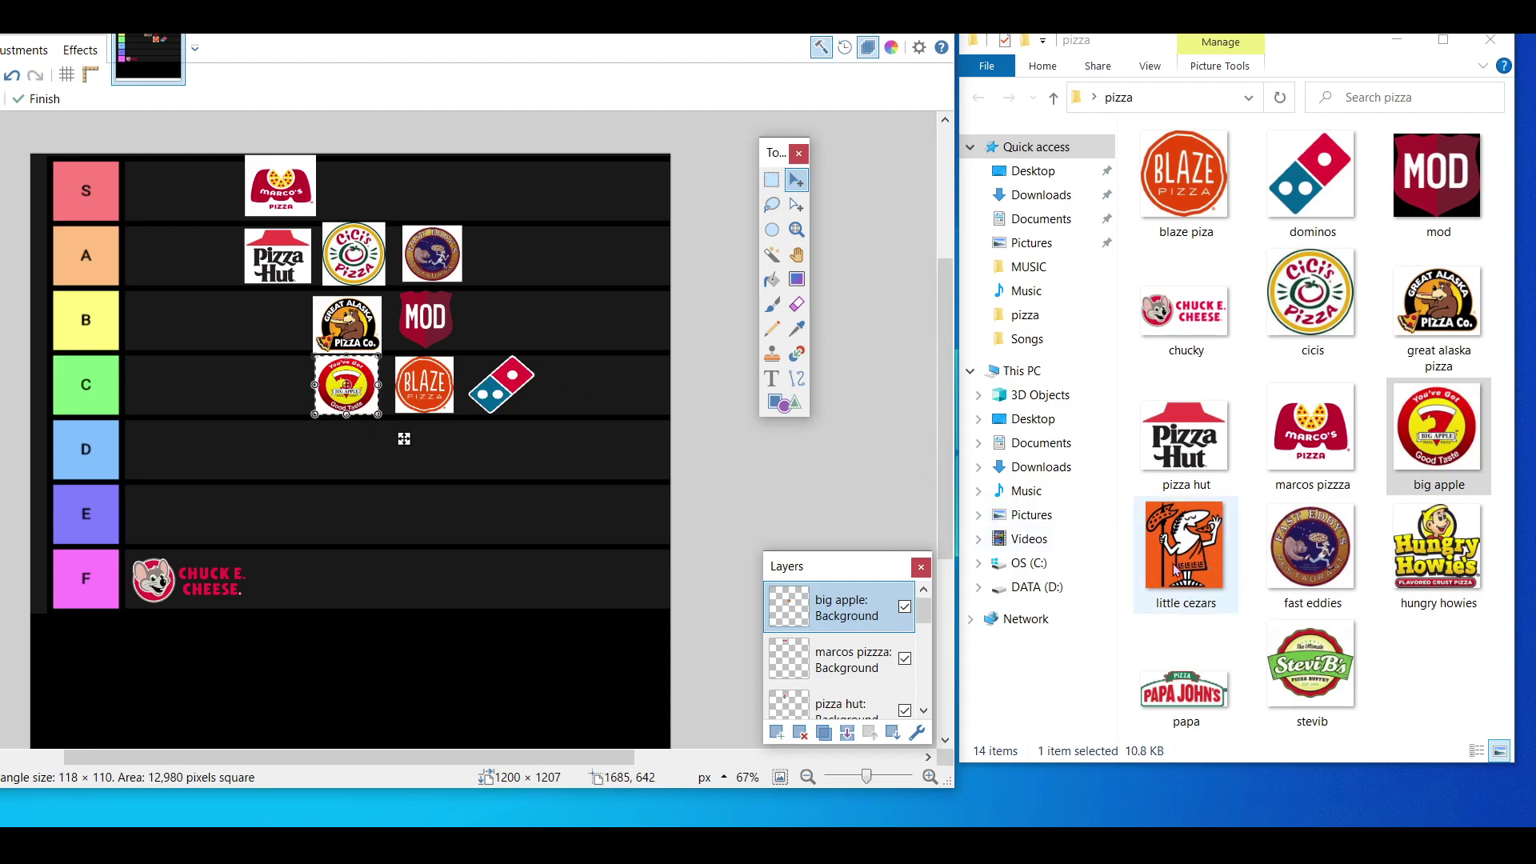
- Add the little cezars image as a new layer, shrink it to about 123 × 114 px and place it right of MOD in tier B
left_click_drag(1175, 570, 446, 454)
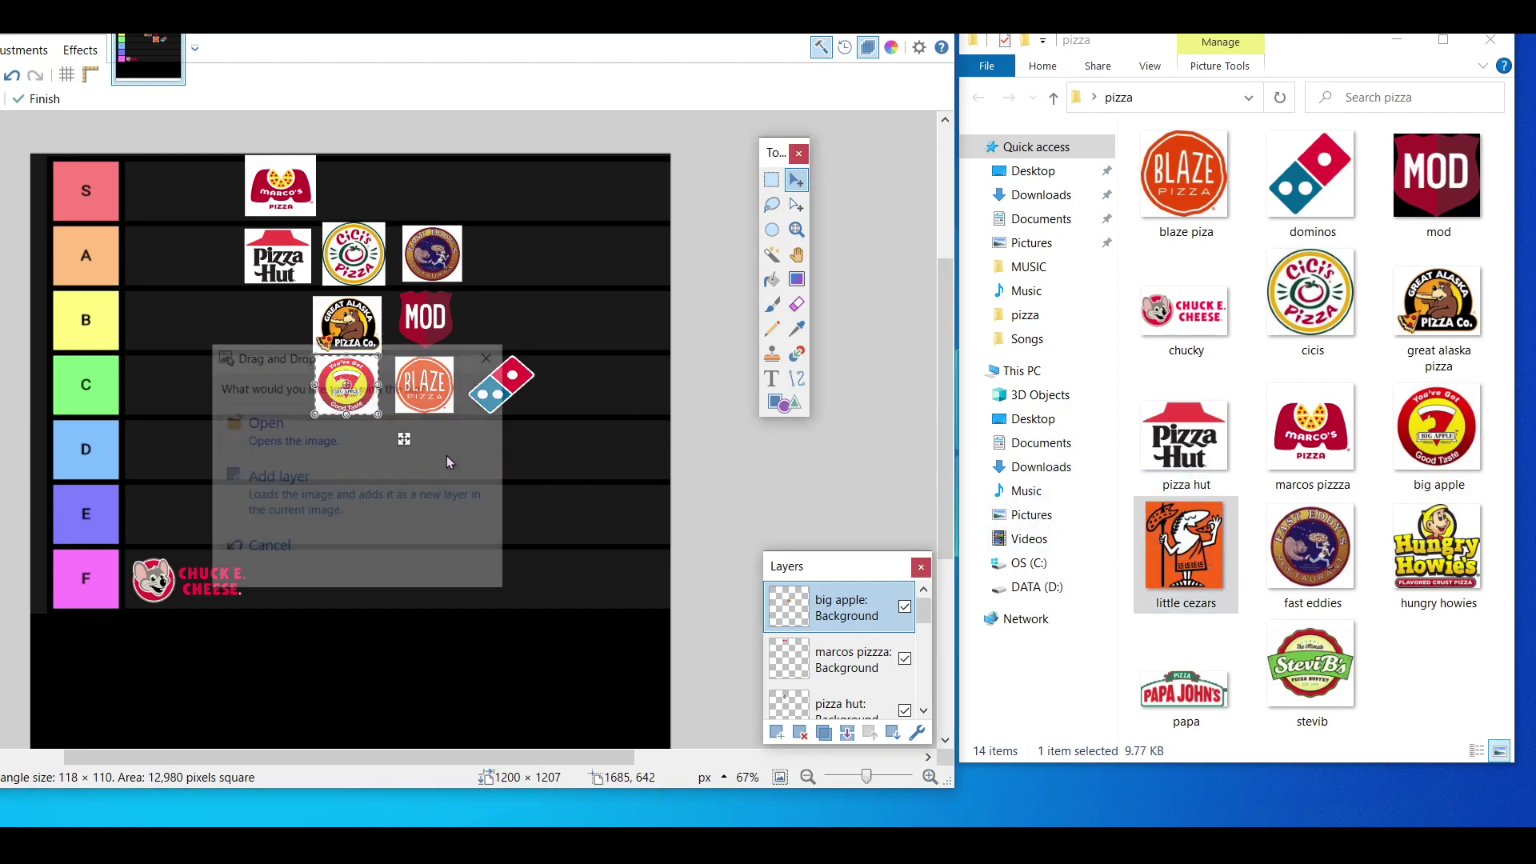
left_click(356, 510)
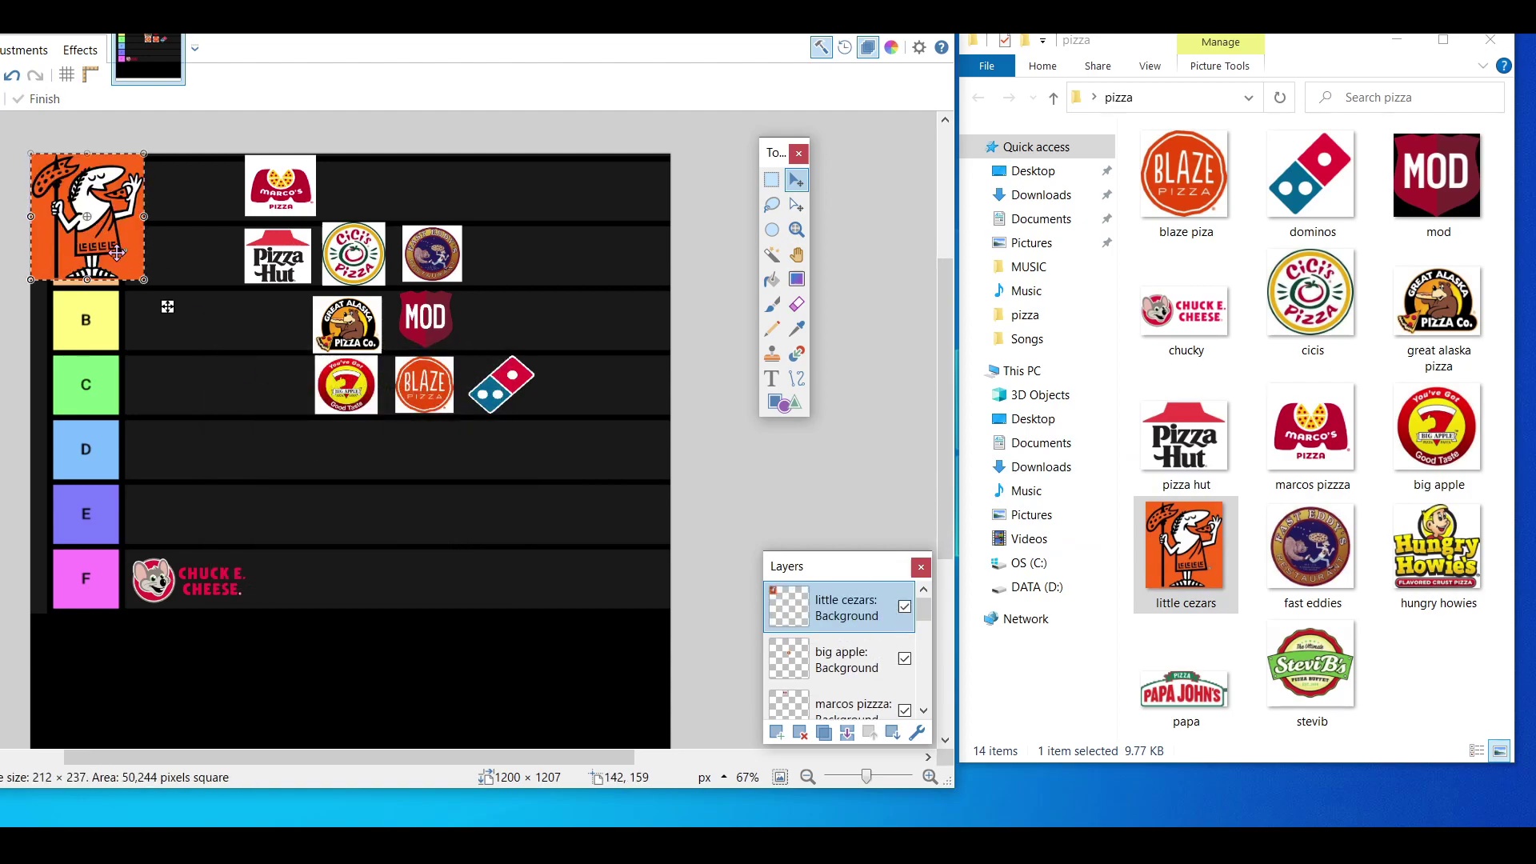
left_click_drag(143, 279, 533, 265)
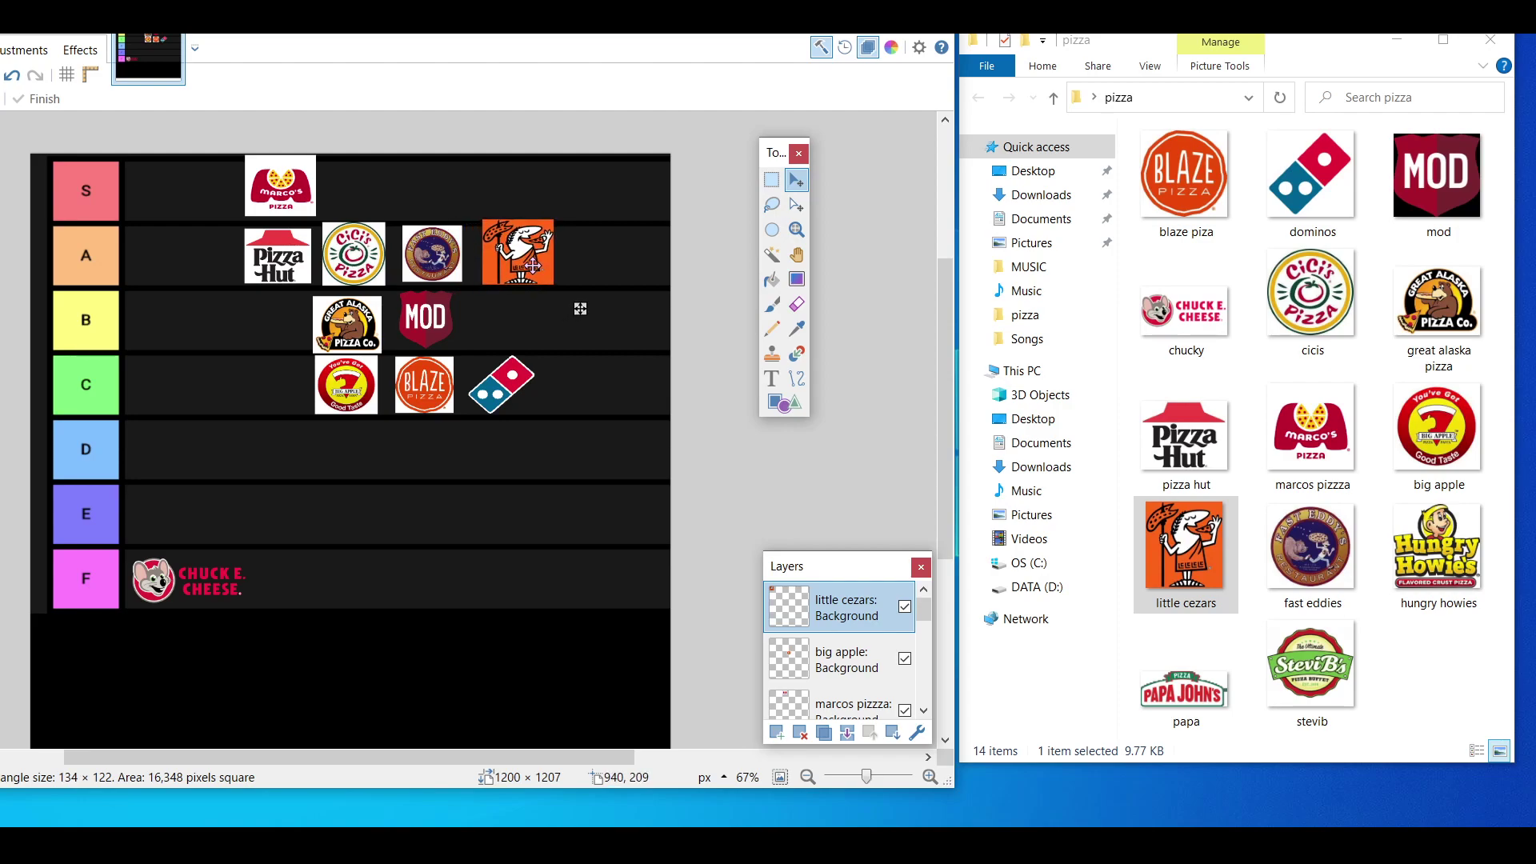
left_click_drag(533, 265, 561, 377)
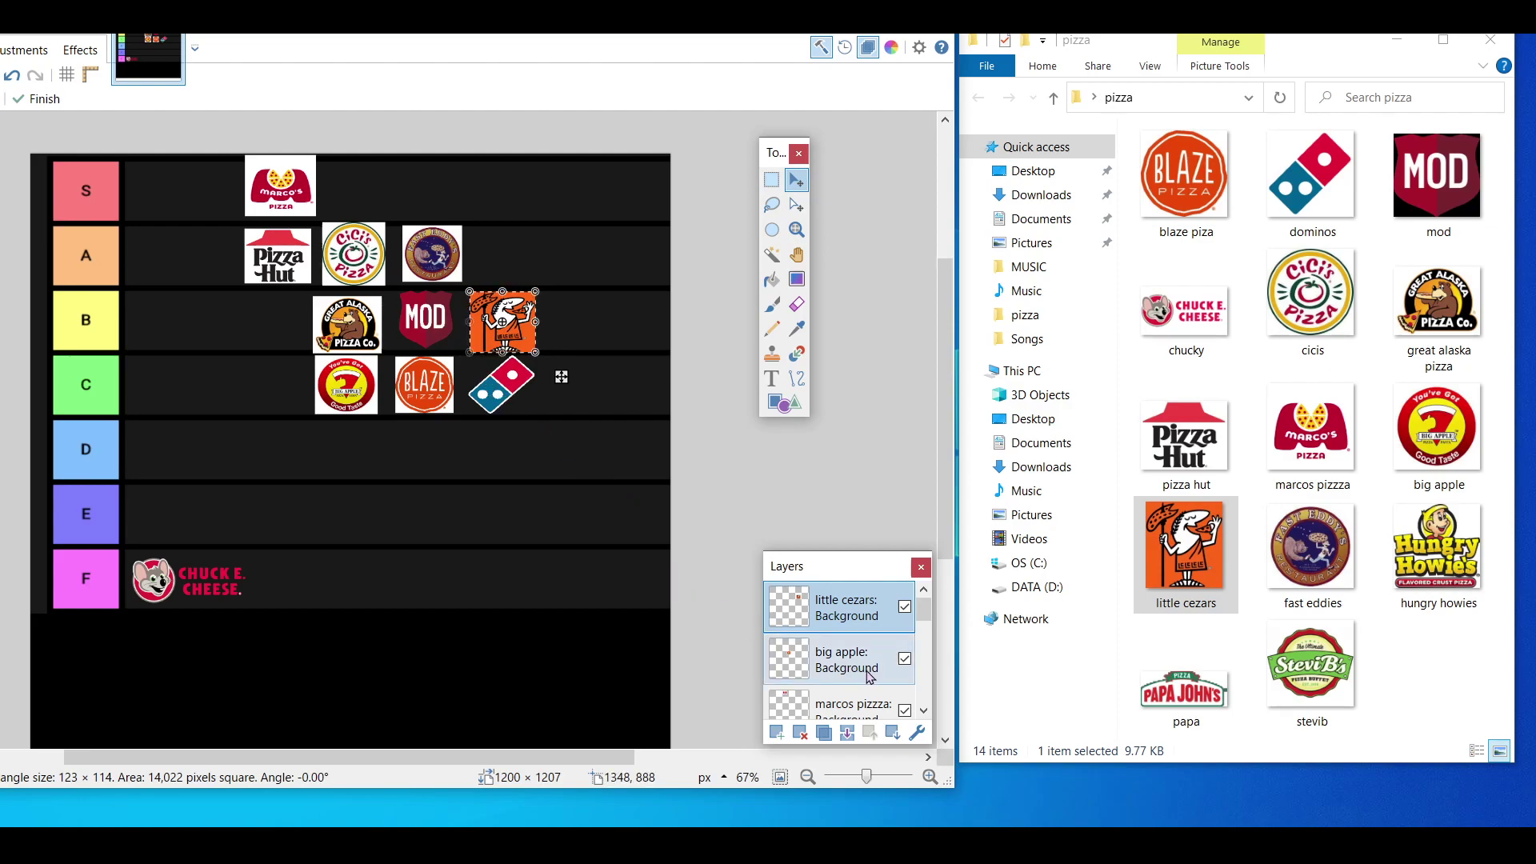
- Move the Little Caesars logo slightly left so it sits directly beside MOD in tier B
scroll(845, 640, "down", 5)
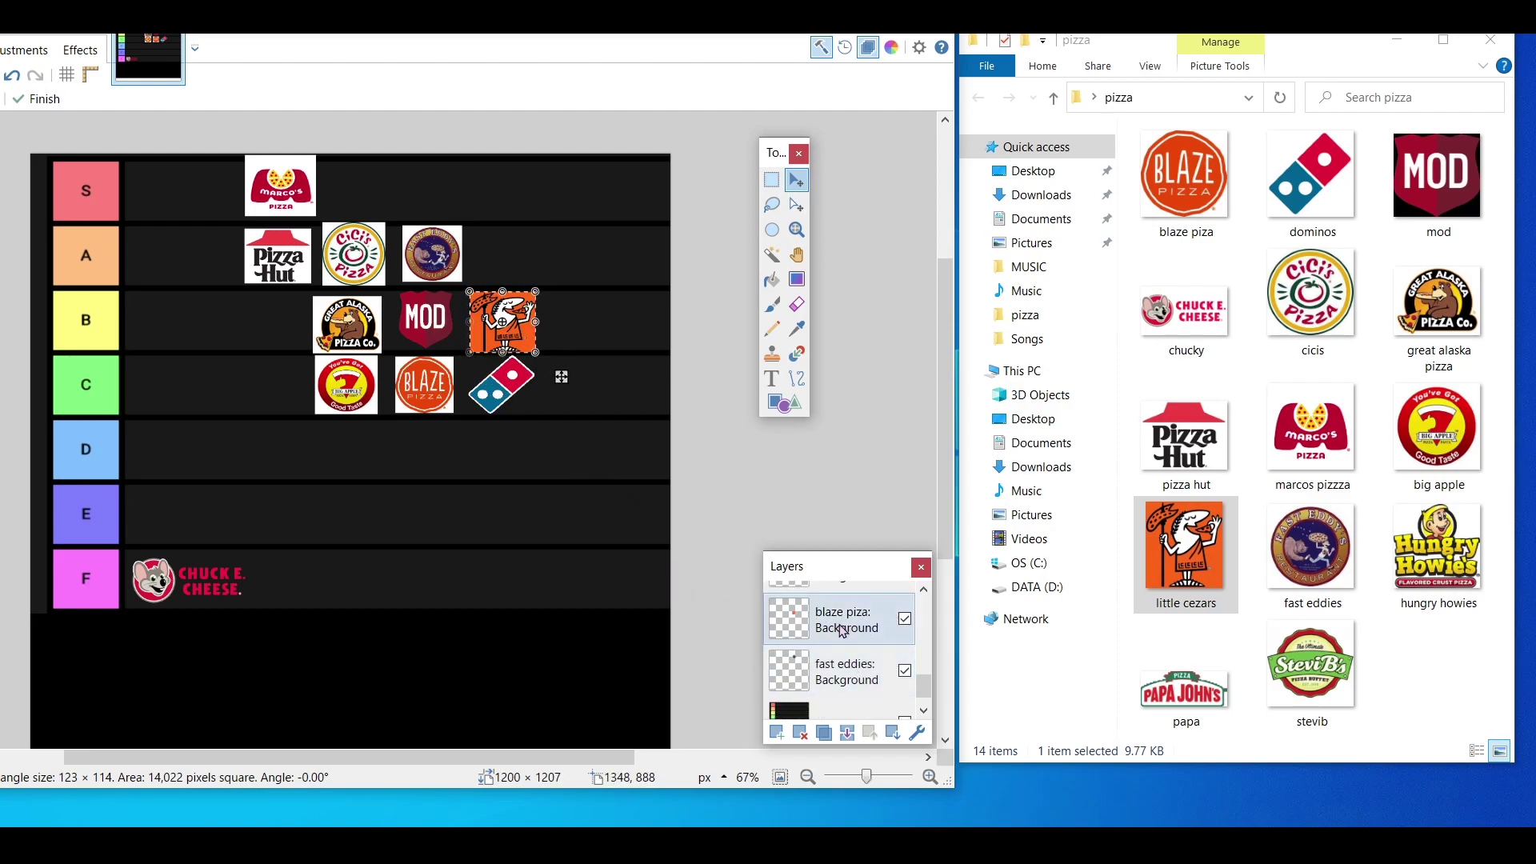
scroll(843, 630, "up", 2)
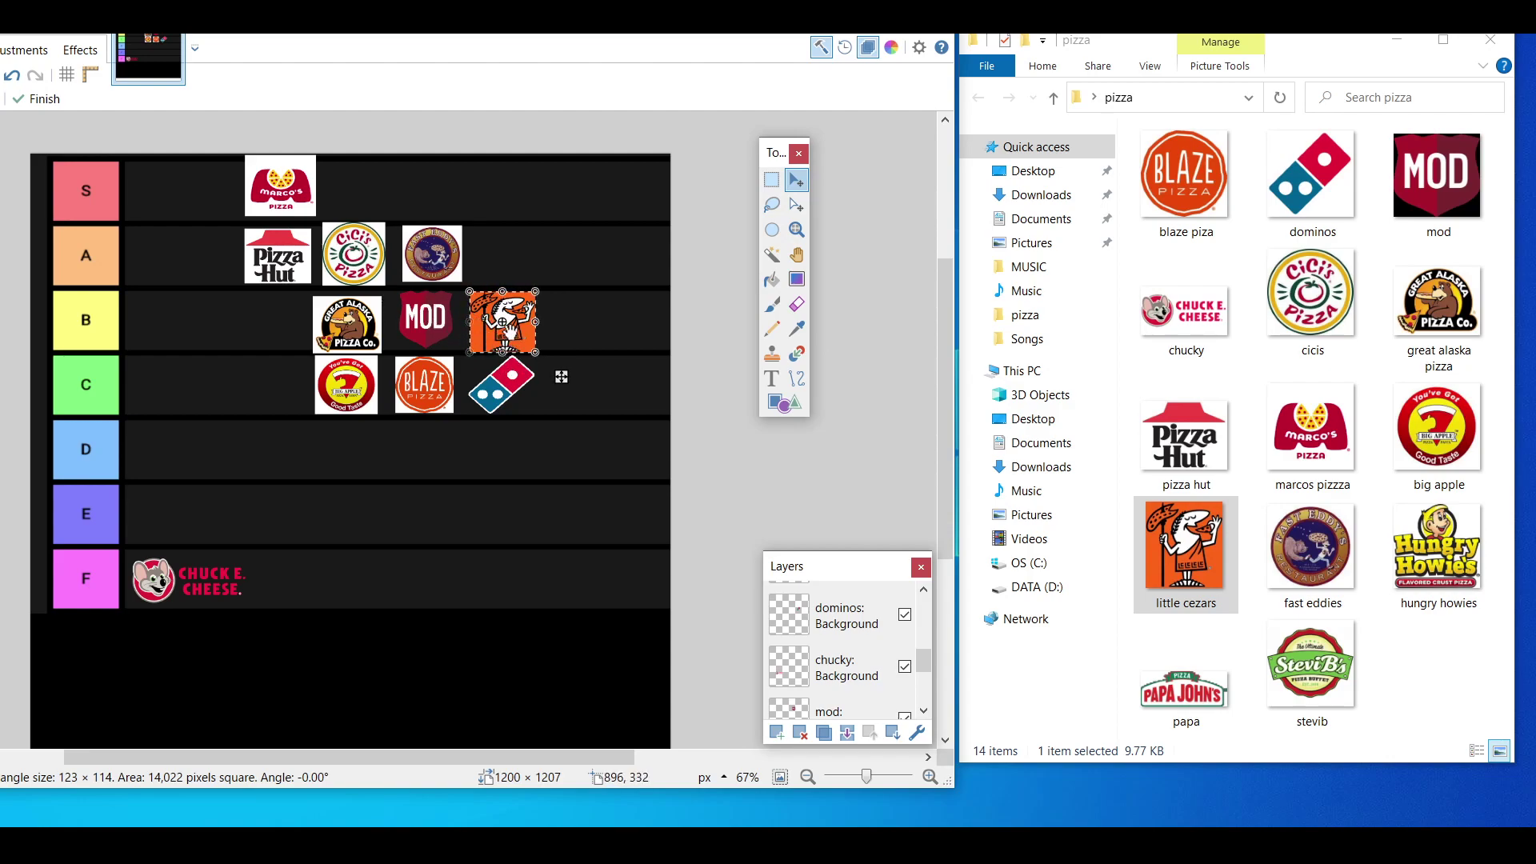
mouse_move(510, 336)
left_mouse_down()
mouse_move(161, 349)
mouse_move(508, 332)
left_mouse_up()
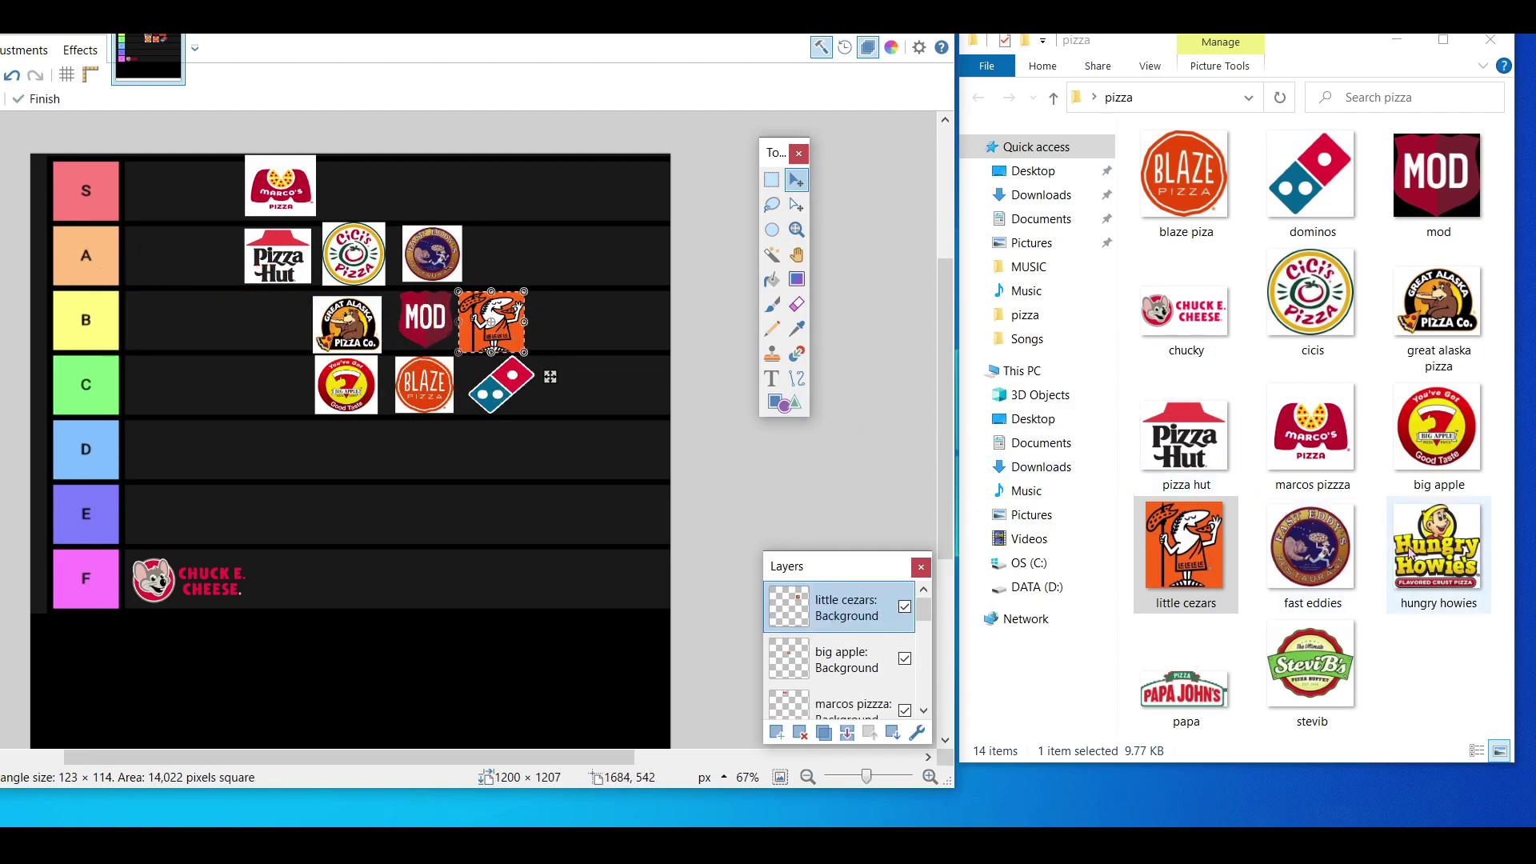
- Add the hungry howies image as a new layer, shrink it to about 131 × 129 px and place it in tier S above Fast Eddie's
mouse_move(1420, 552)
left_mouse_down()
mouse_move(617, 477)
mouse_move(388, 472)
left_mouse_up()
left_click(348, 512)
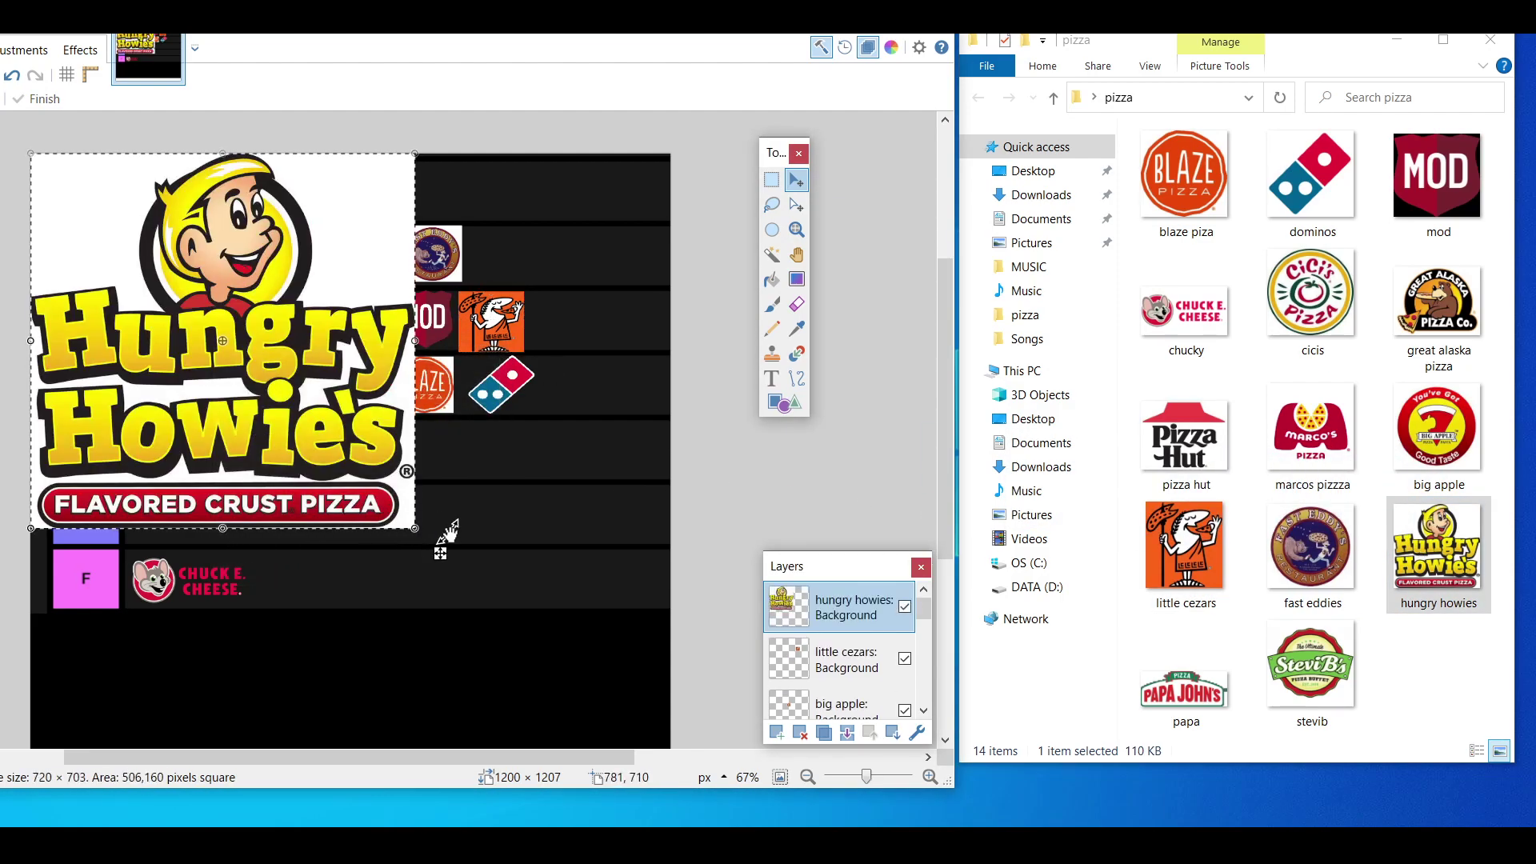
left_click_drag(413, 532, 208, 274)
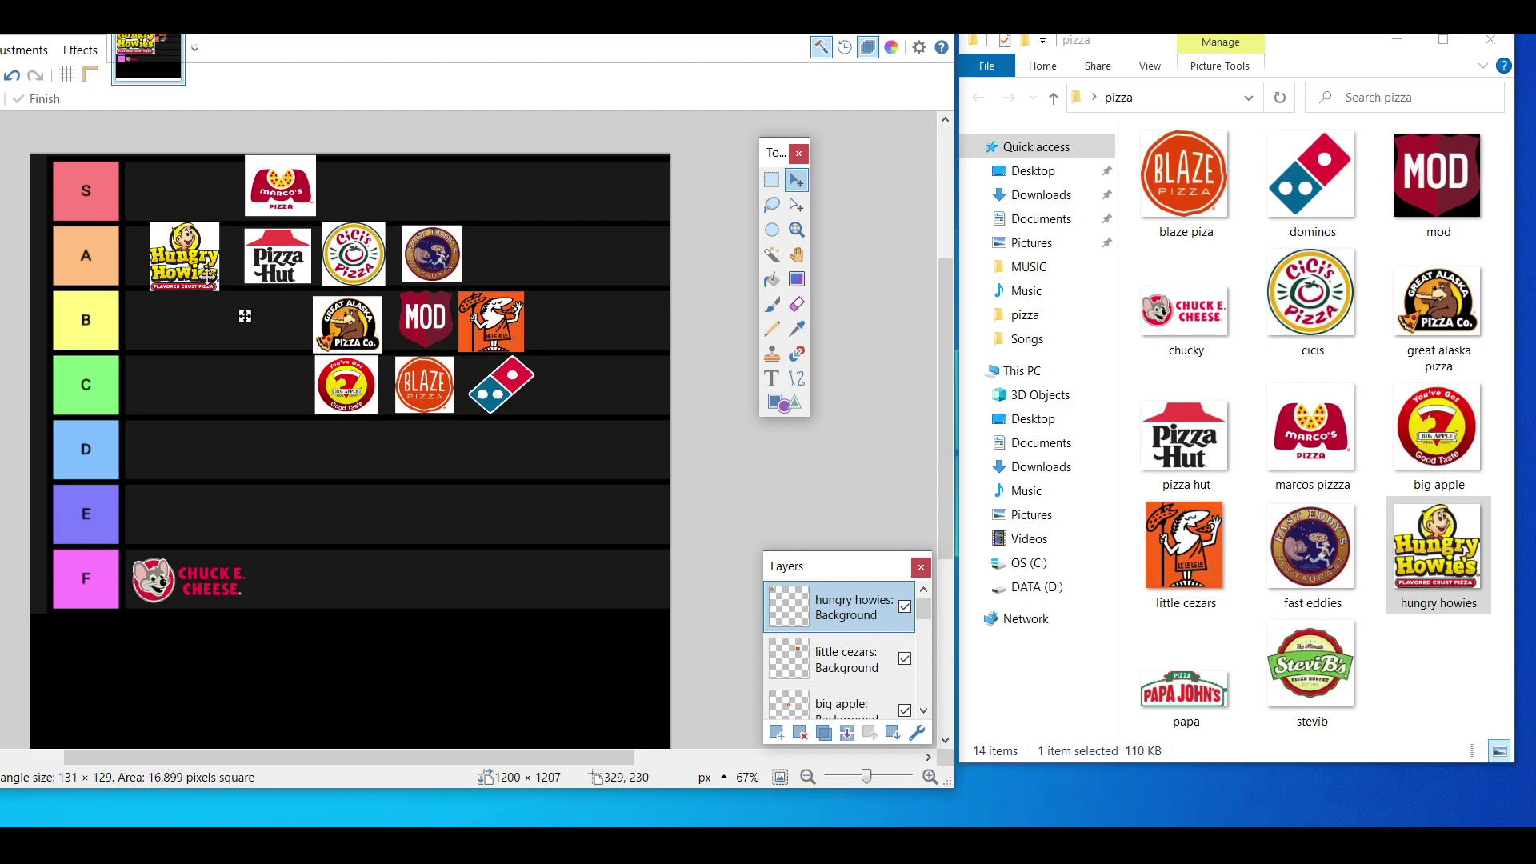
left_click_drag(244, 316, 453, 206)
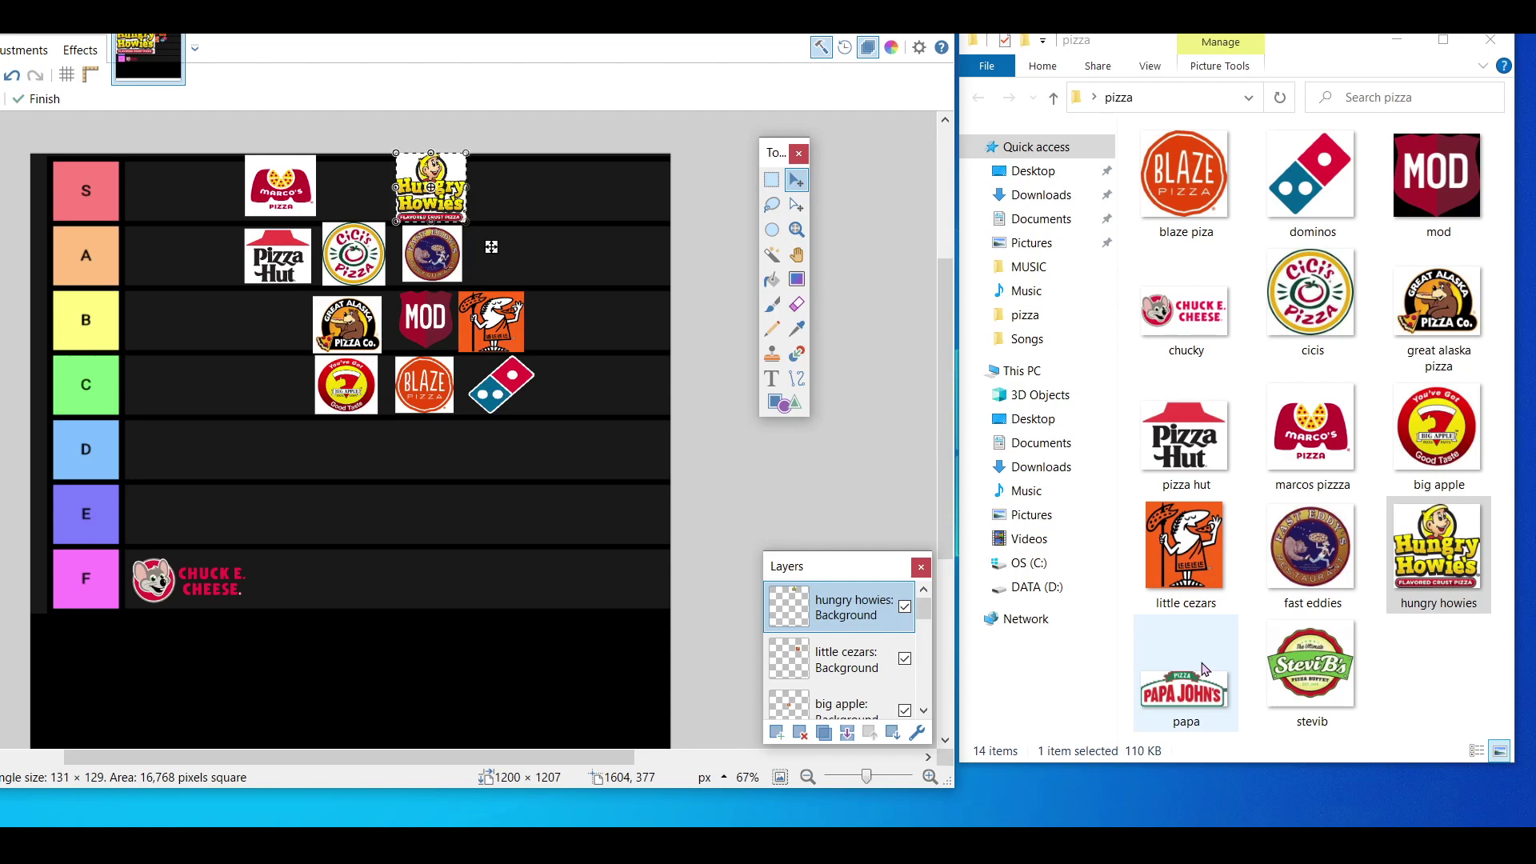
- Add the papa image as a new layer, shrink it to about 187 × 87 px and place it in tier E
mouse_move(1204, 670)
left_mouse_down()
mouse_move(1168, 689)
mouse_move(583, 611)
mouse_move(509, 564)
mouse_move(520, 553)
left_mouse_up()
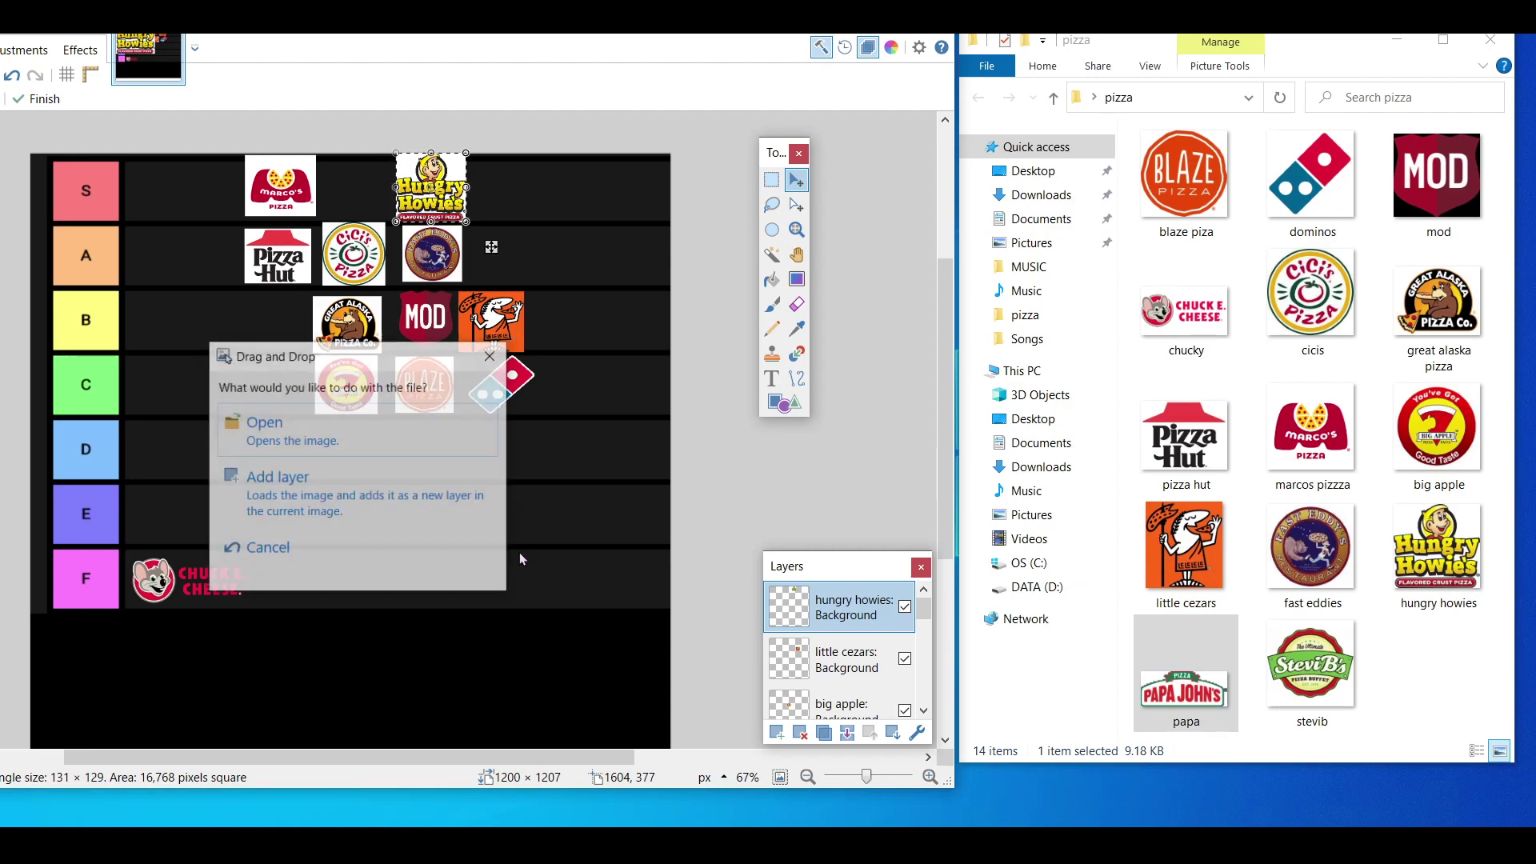
left_click(343, 489)
left_click_drag(353, 284, 264, 329)
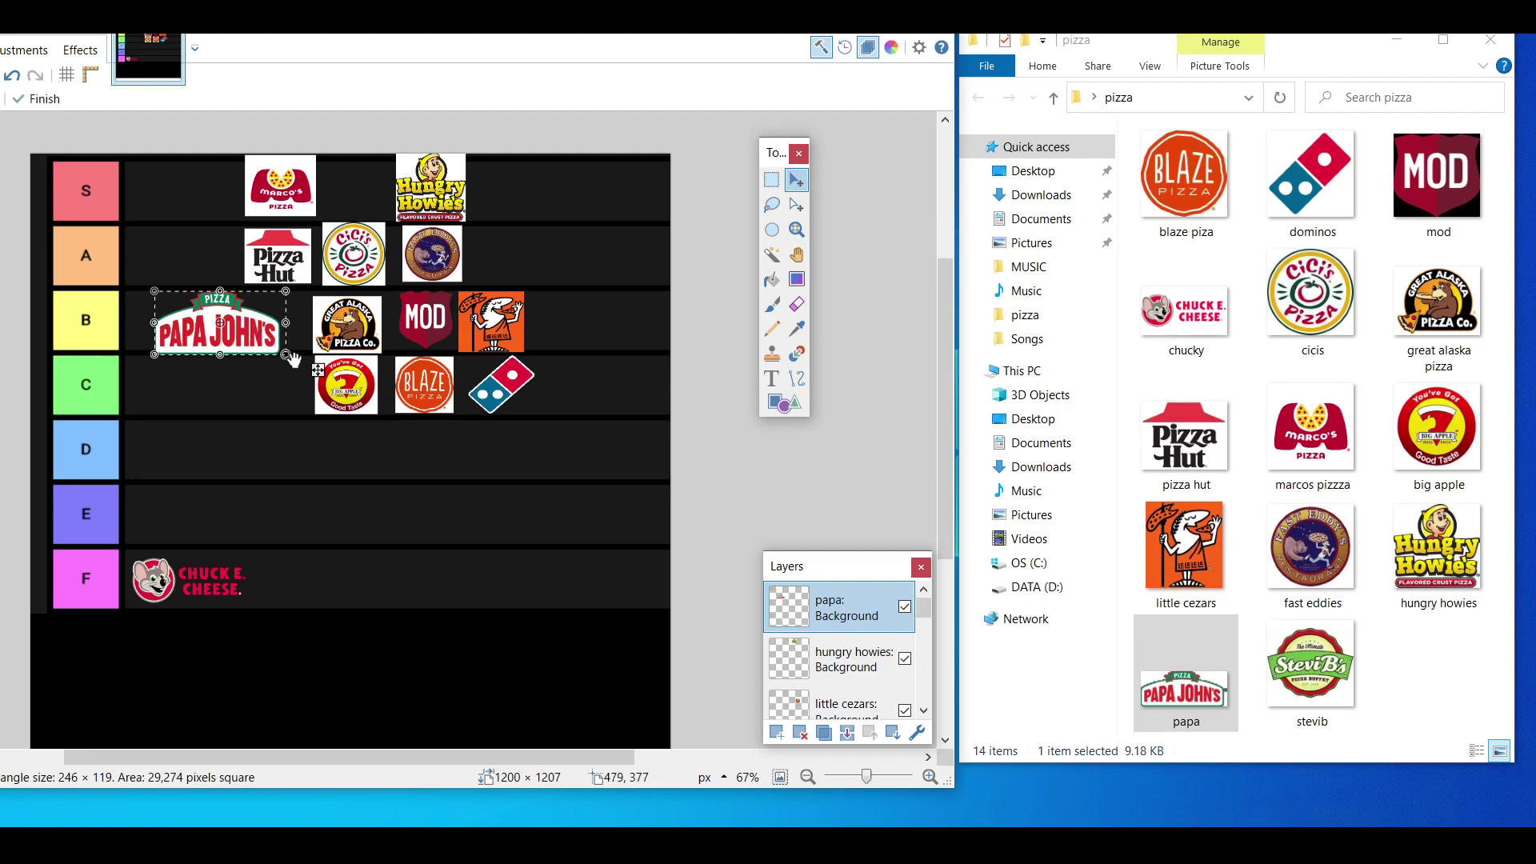
mouse_move(286, 354)
left_mouse_down()
mouse_move(256, 344)
mouse_move(285, 341)
mouse_move(280, 324)
left_mouse_up()
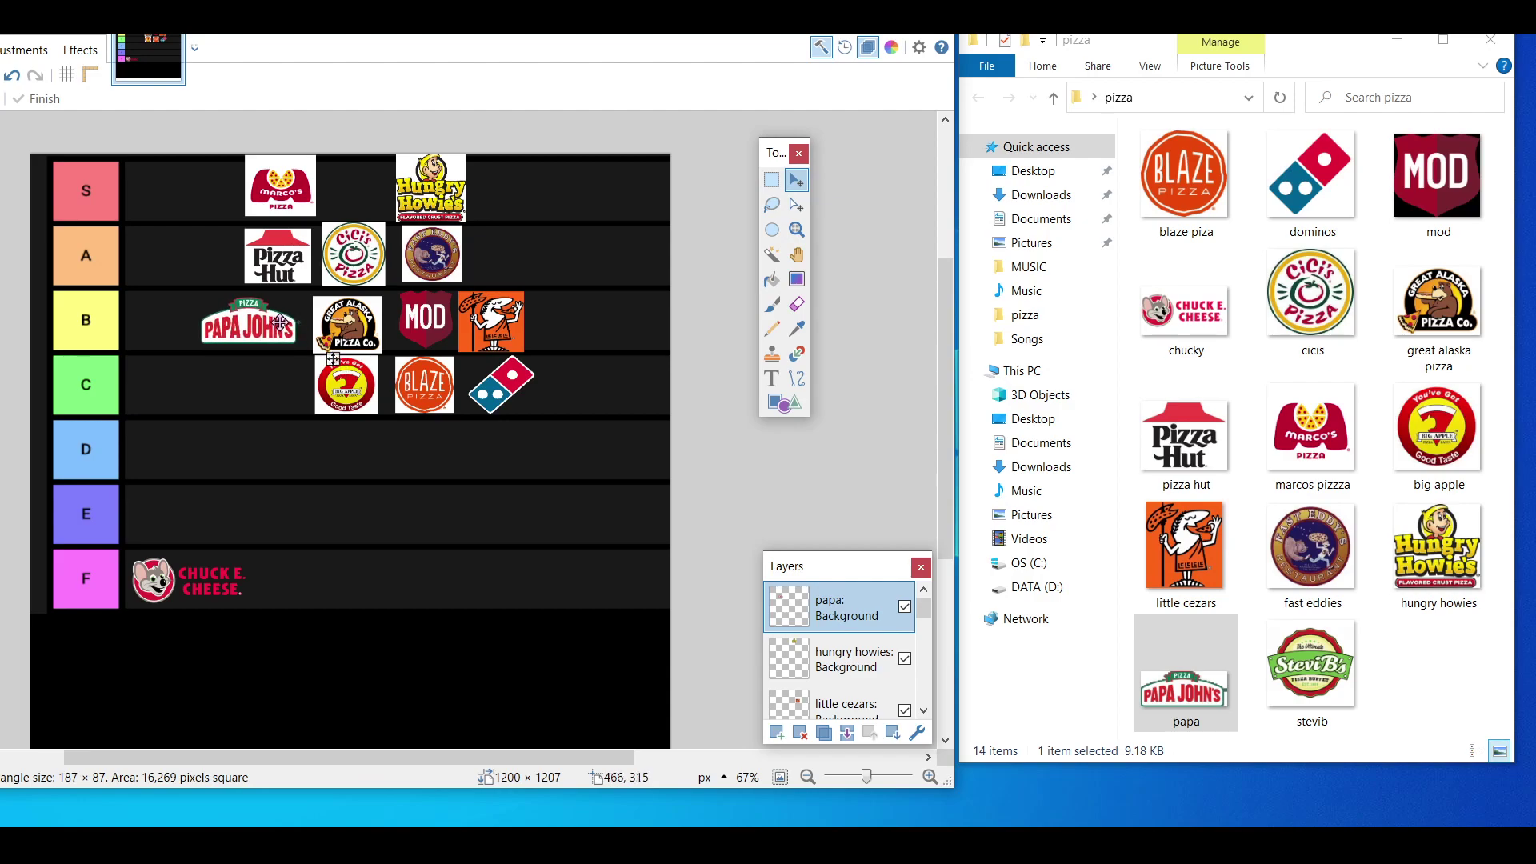
left_click_drag(280, 323, 357, 513)
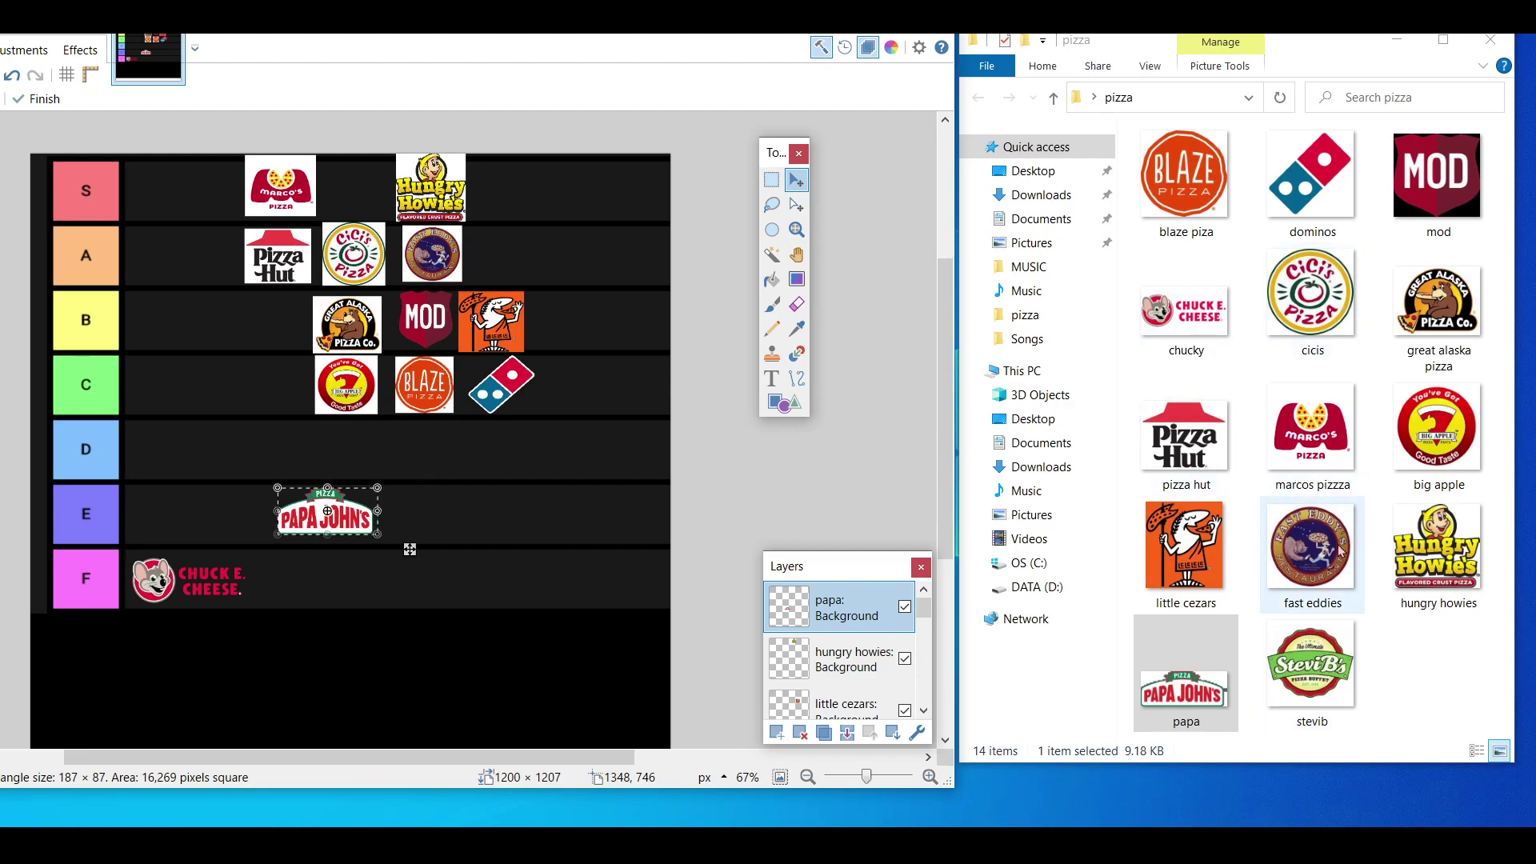
- Add the stevib image as a new layer, shrink it to about 135 × 118 px and place it between Marco's and Hungry Howie's in tier S
mouse_move(1317, 664)
left_mouse_down()
mouse_move(1338, 648)
mouse_move(482, 485)
left_mouse_up()
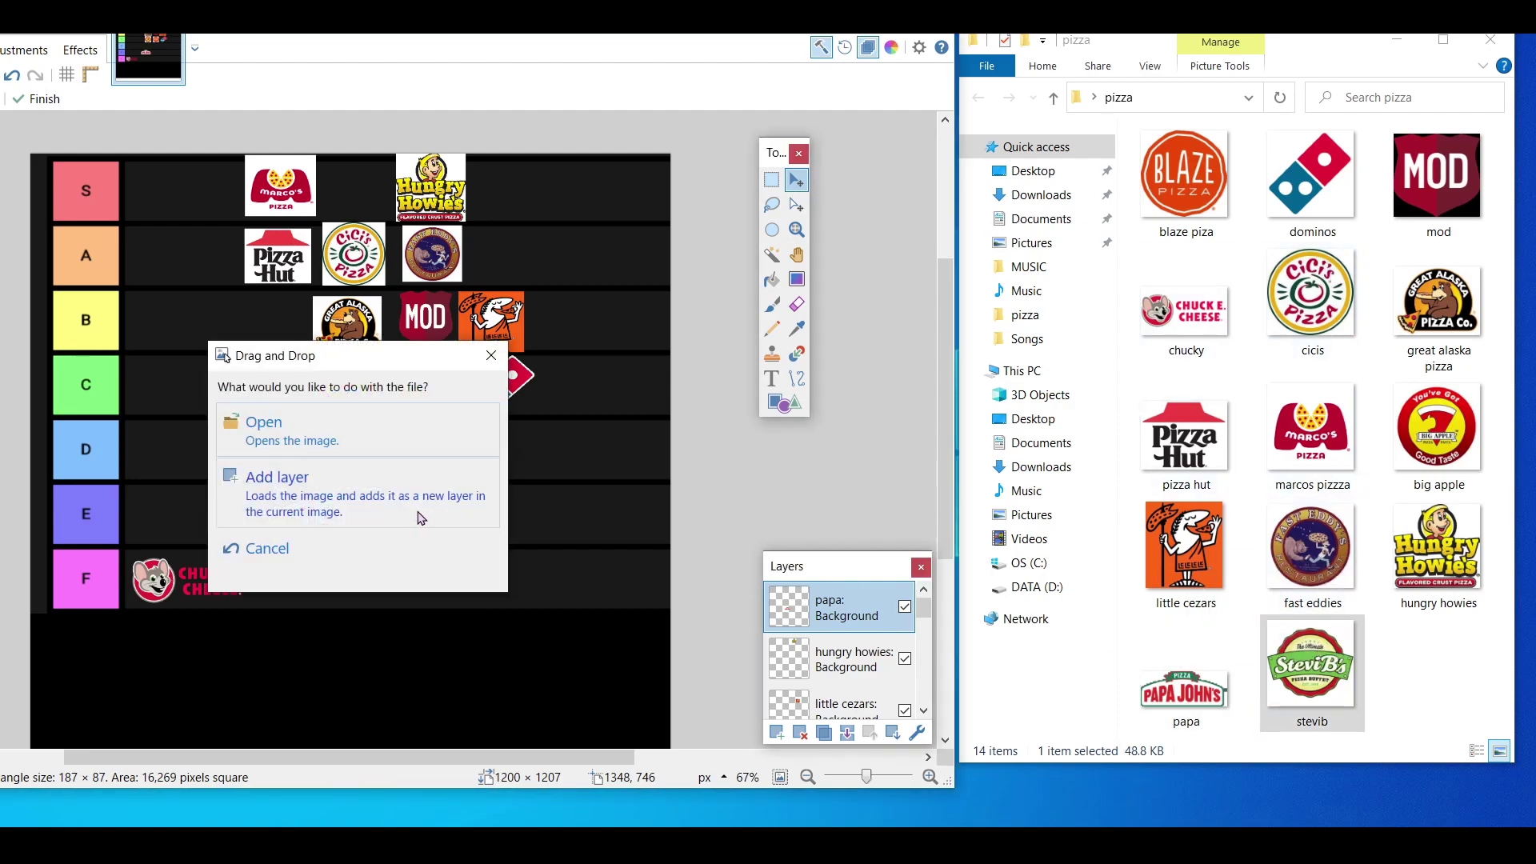
left_click(422, 519)
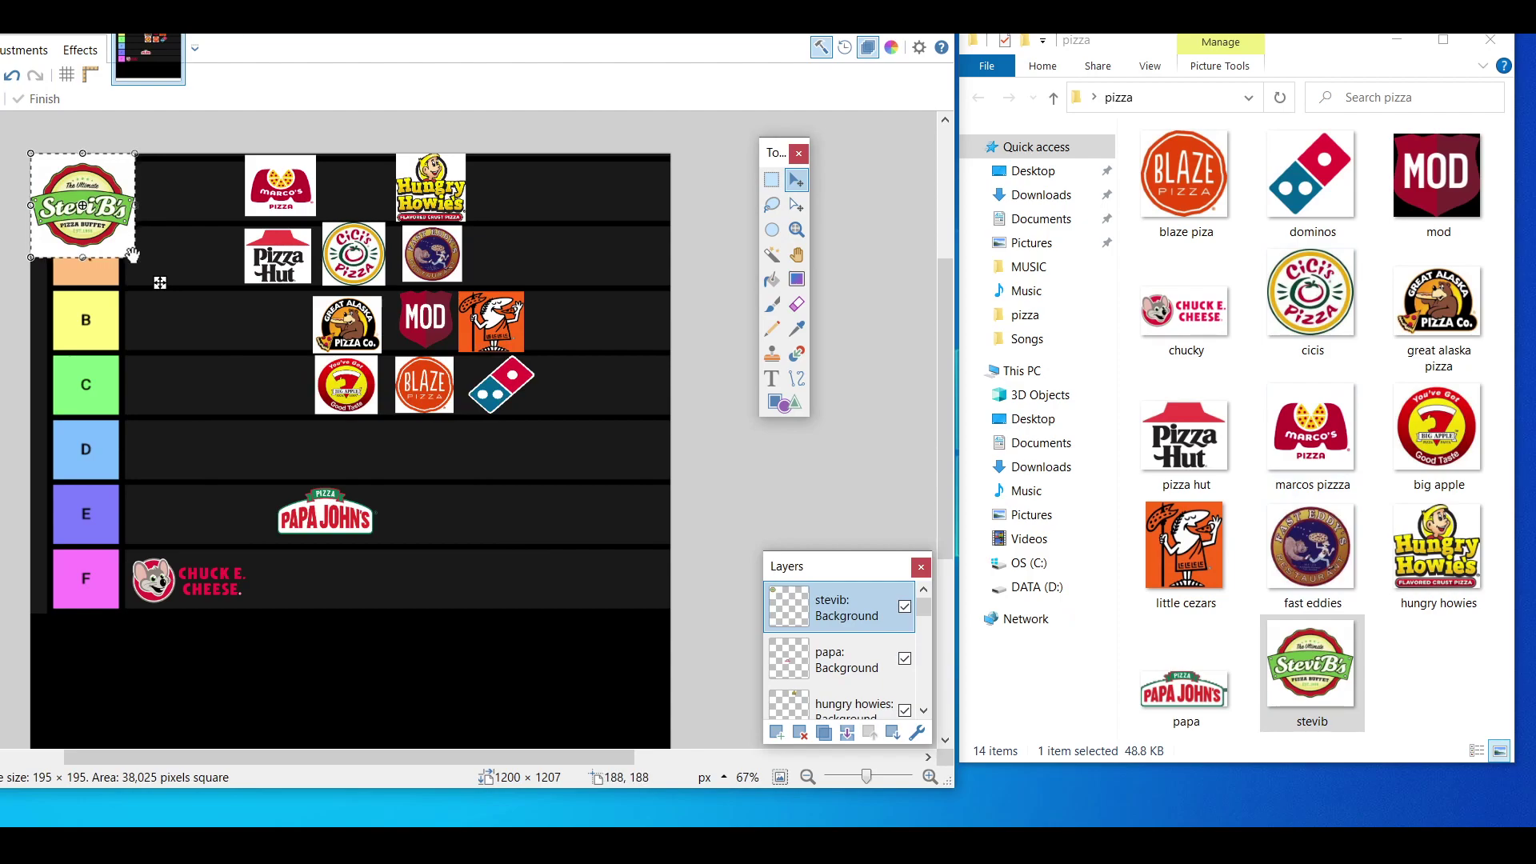
left_click_drag(88, 257, 377, 201)
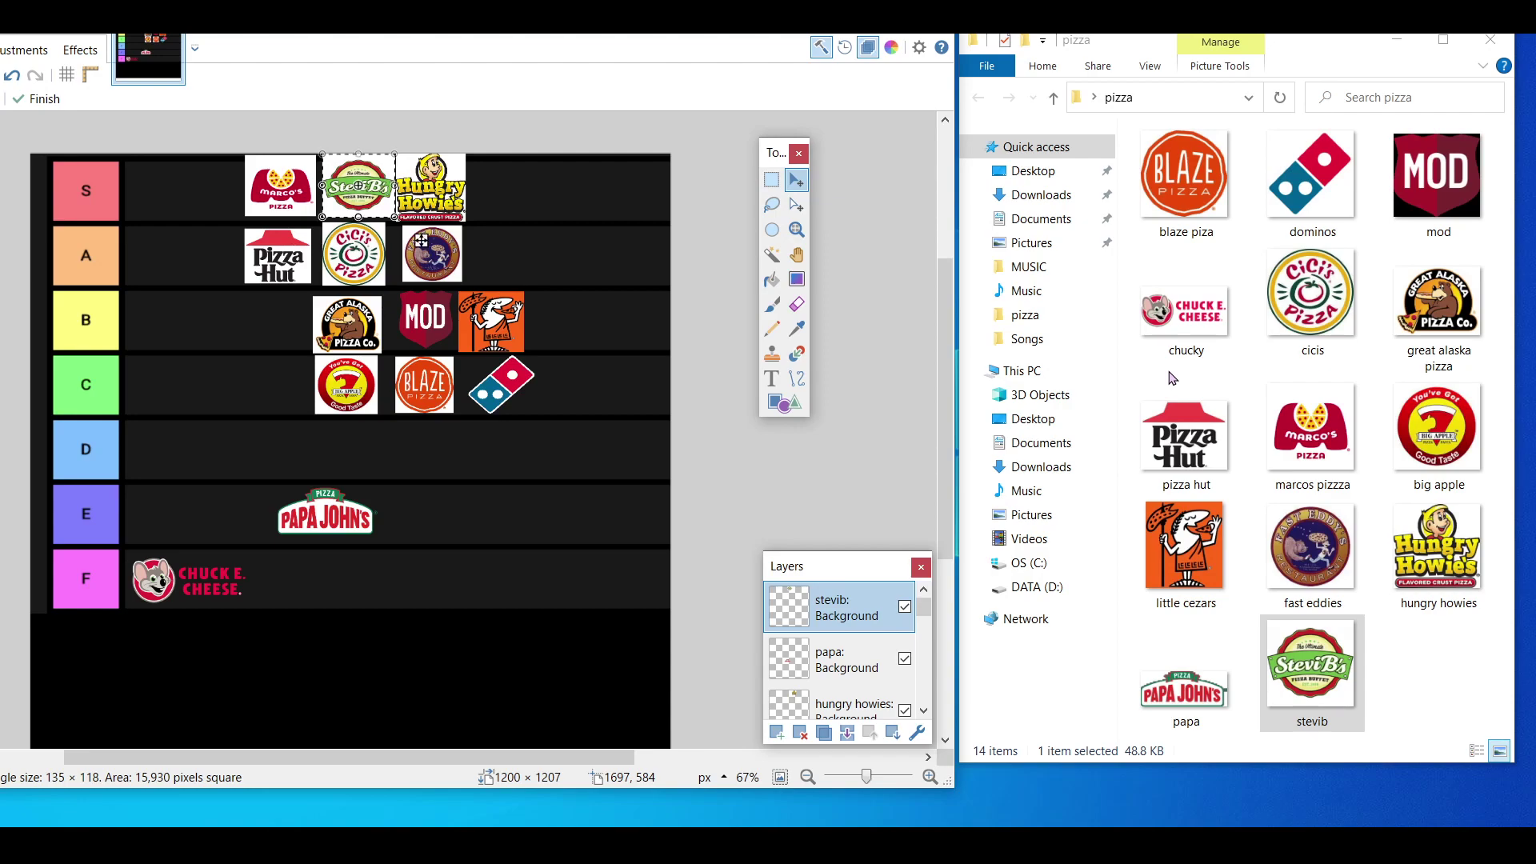
- Make the Background layer active and switch to the Rectangle Select tool to finish moving the logos
scroll(687, 659, "down", 5)
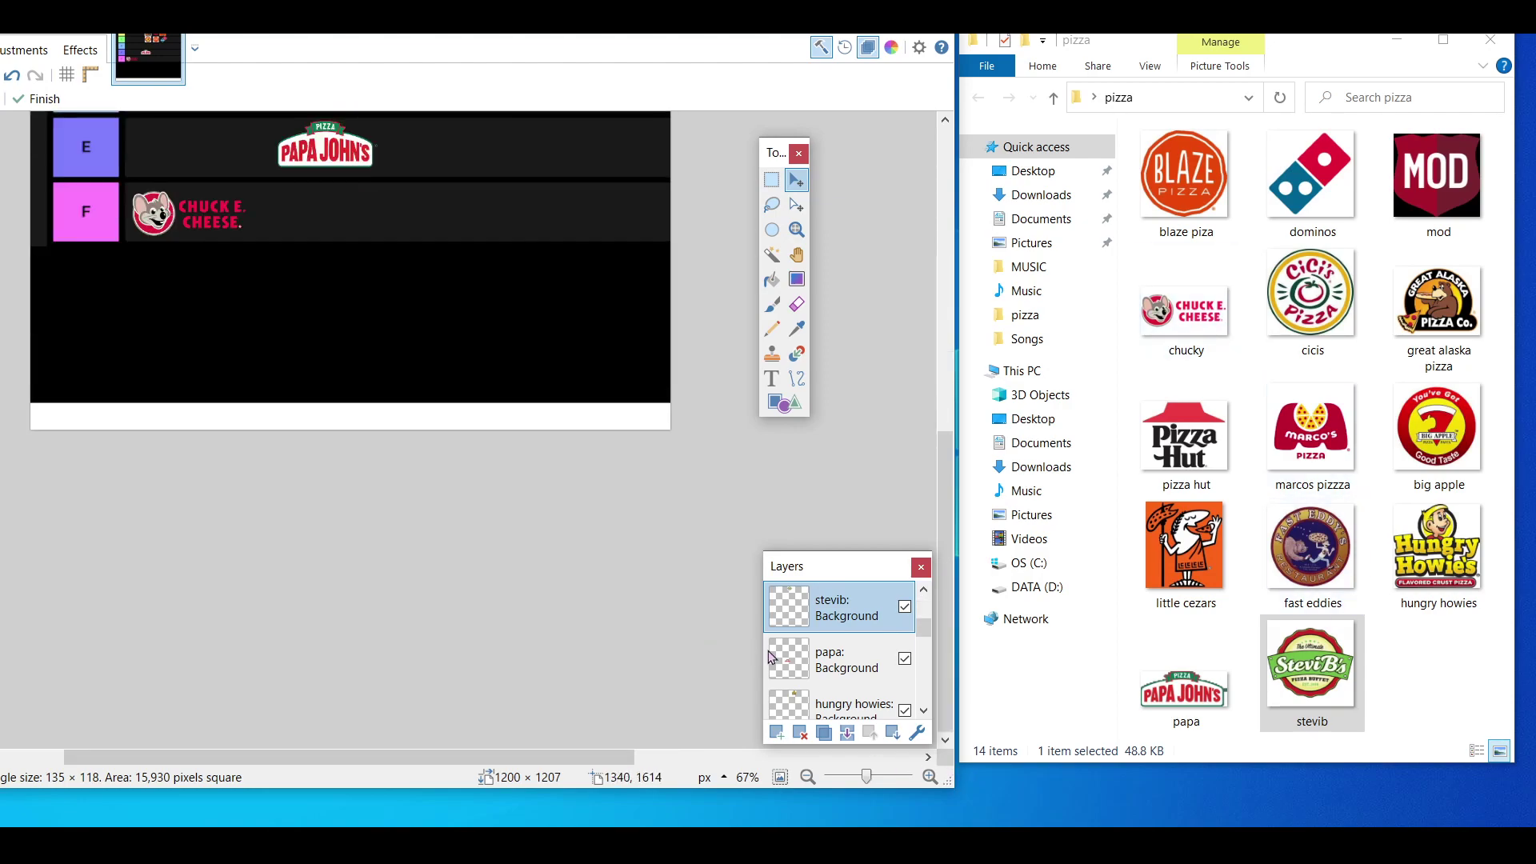
scroll(832, 664, "down", 3)
left_click(793, 669)
scroll(793, 669, "down", 3)
left_click(808, 693)
scroll(507, 498, "up", 8)
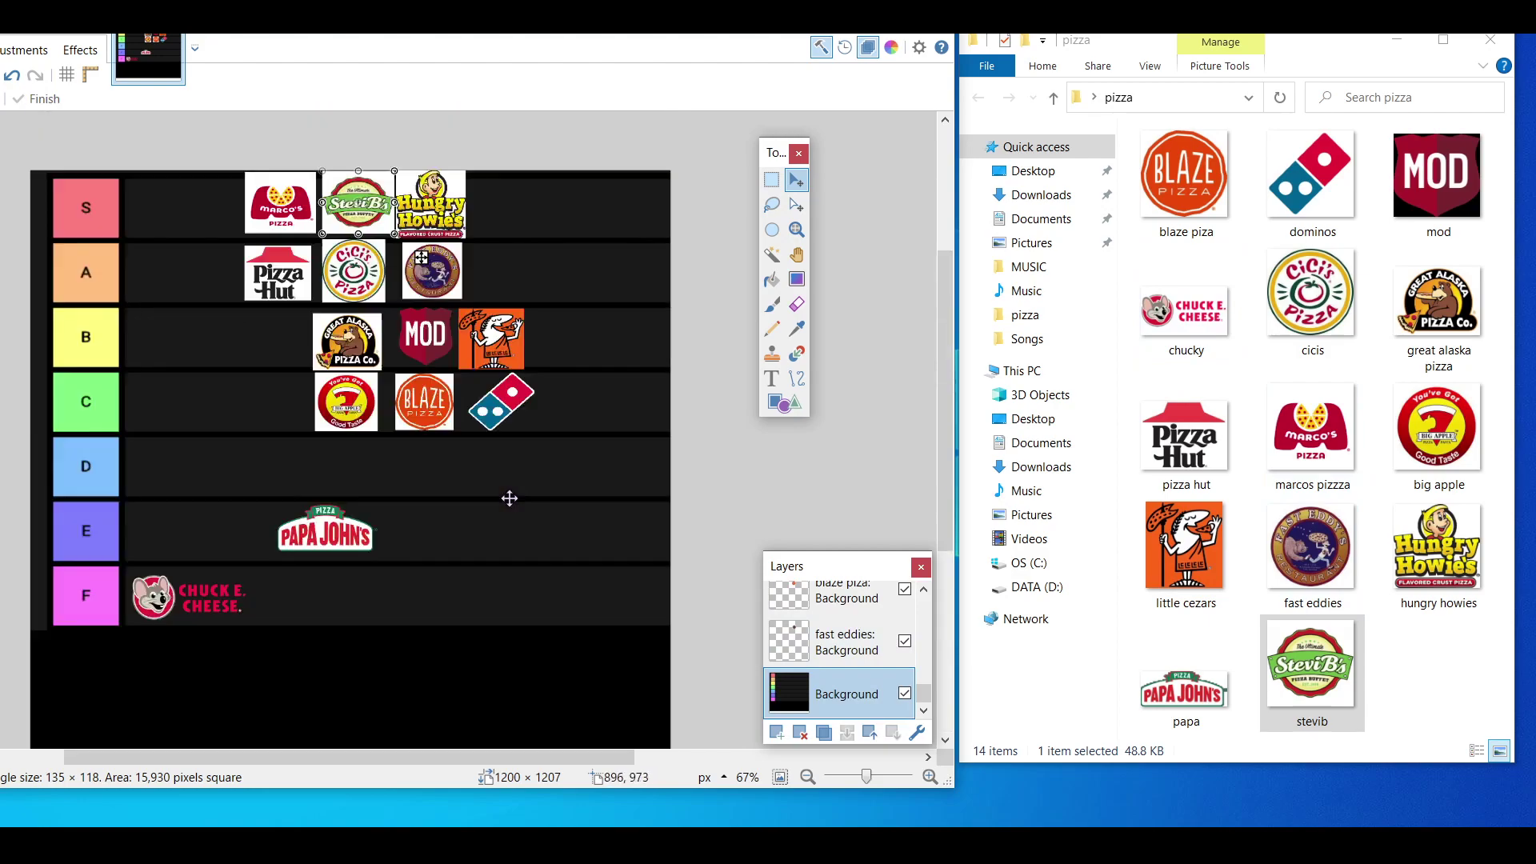
scroll(490, 496, "down", 2)
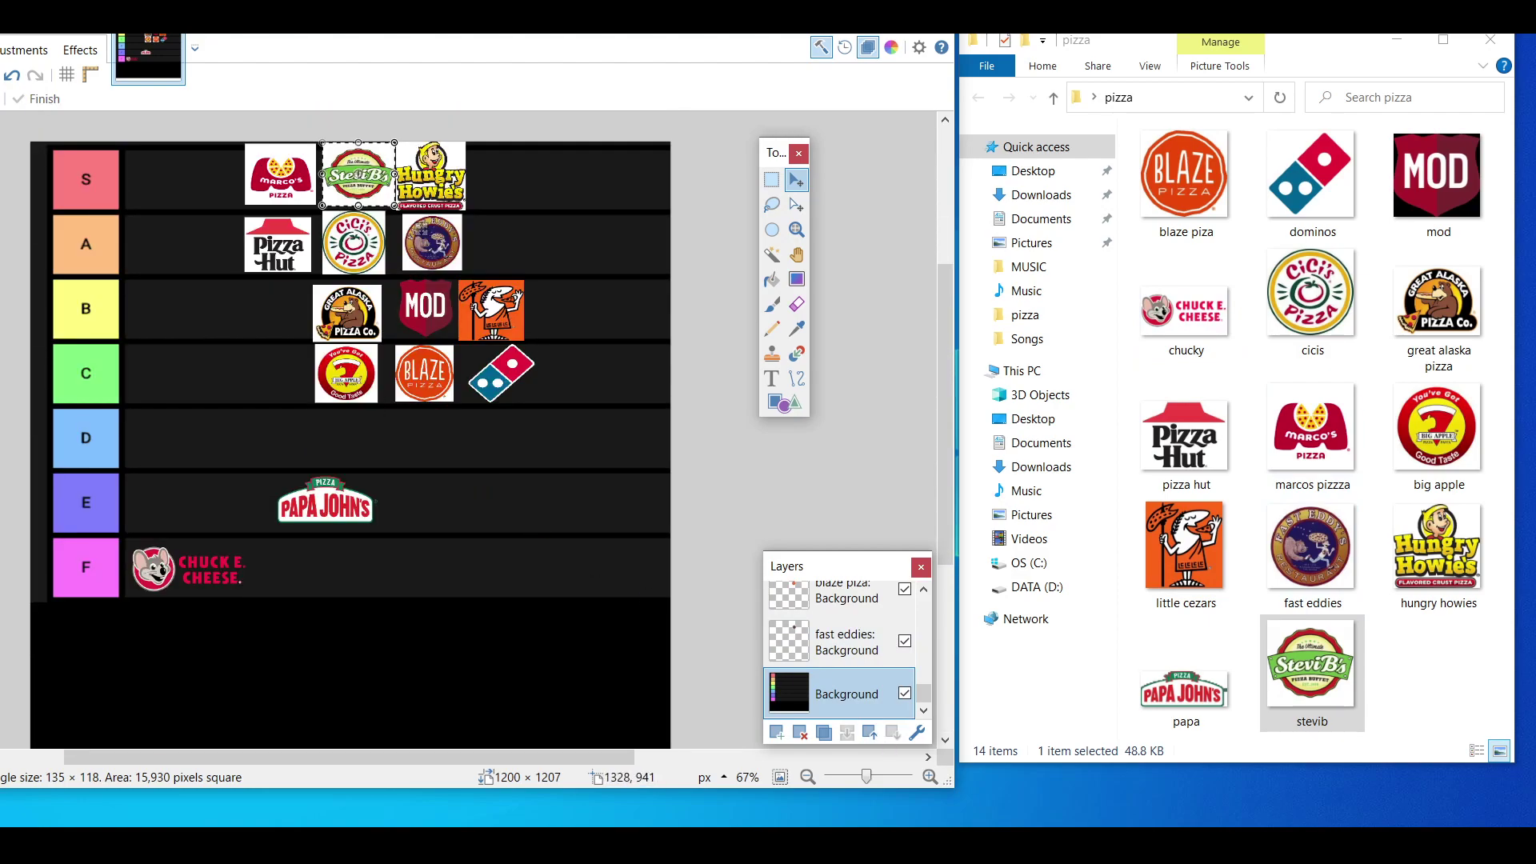
mouse_move(867, 785)
left_mouse_down()
mouse_move(880, 778)
mouse_move(867, 778)
left_mouse_up()
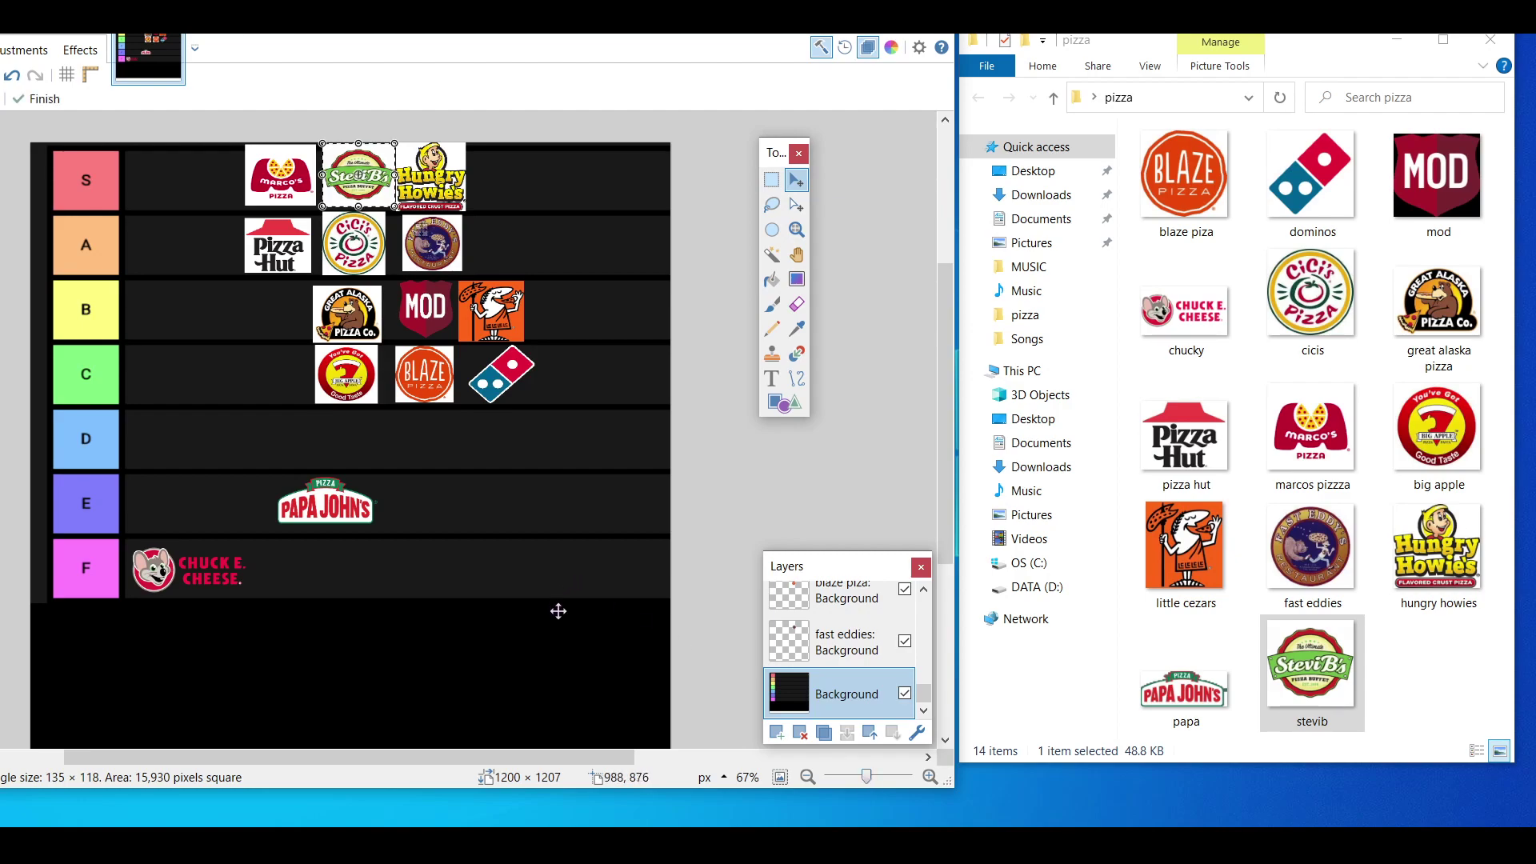
left_click(772, 180)
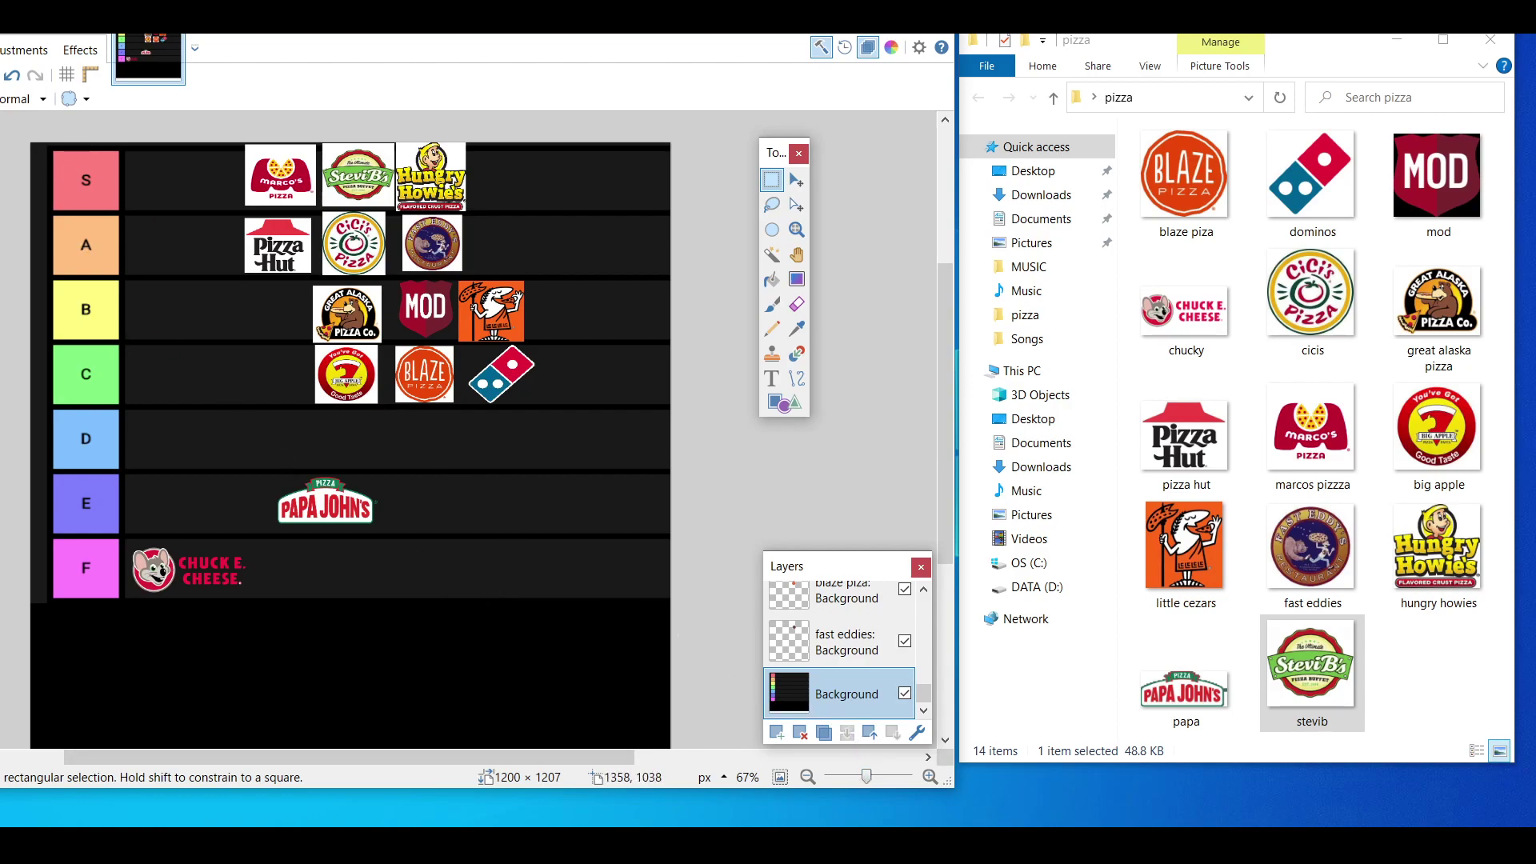
mouse_move(616, 812)
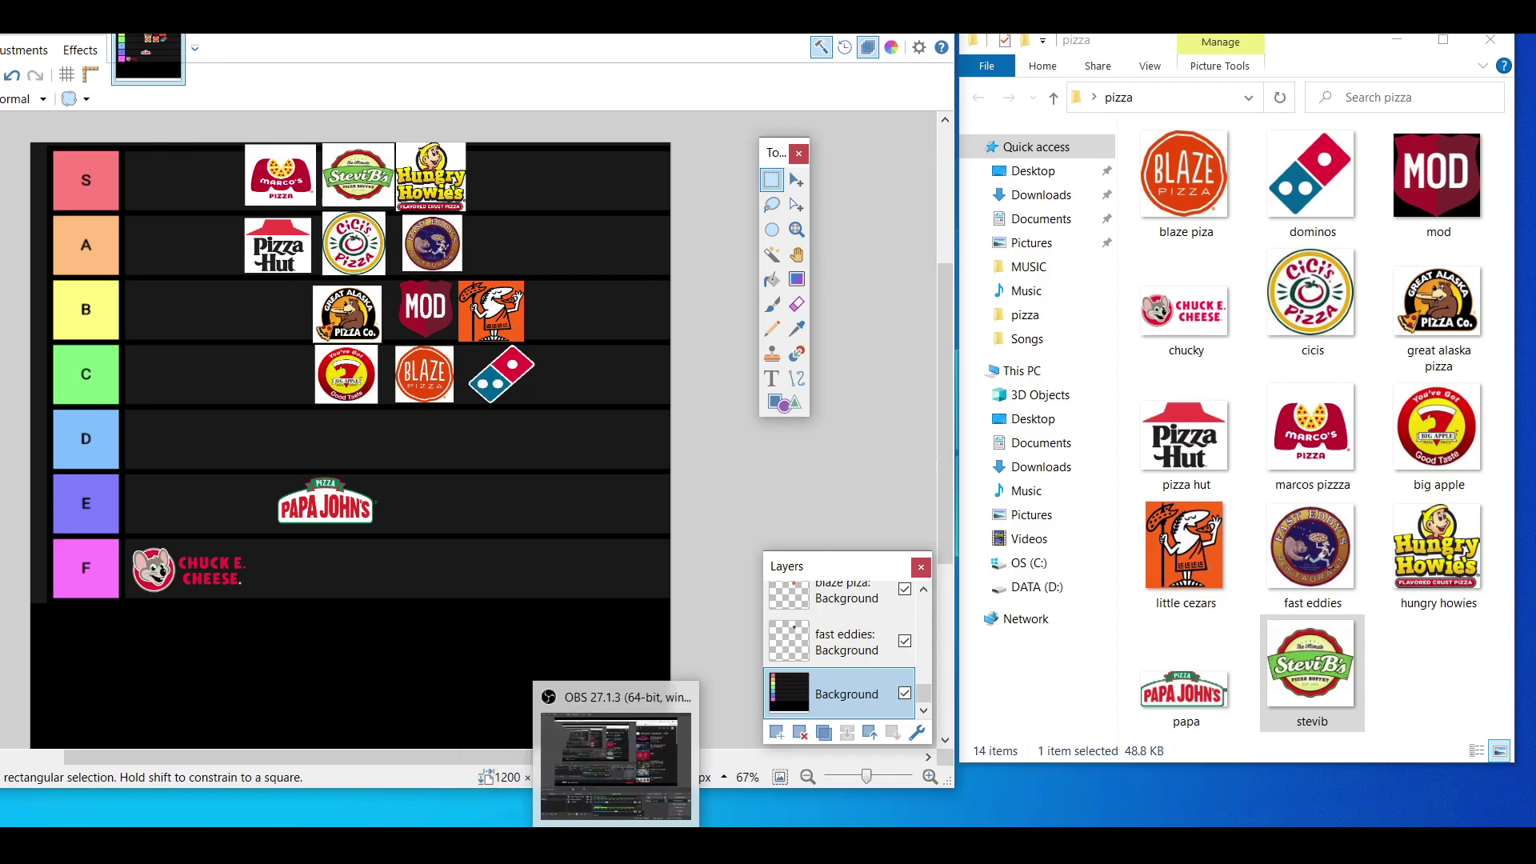